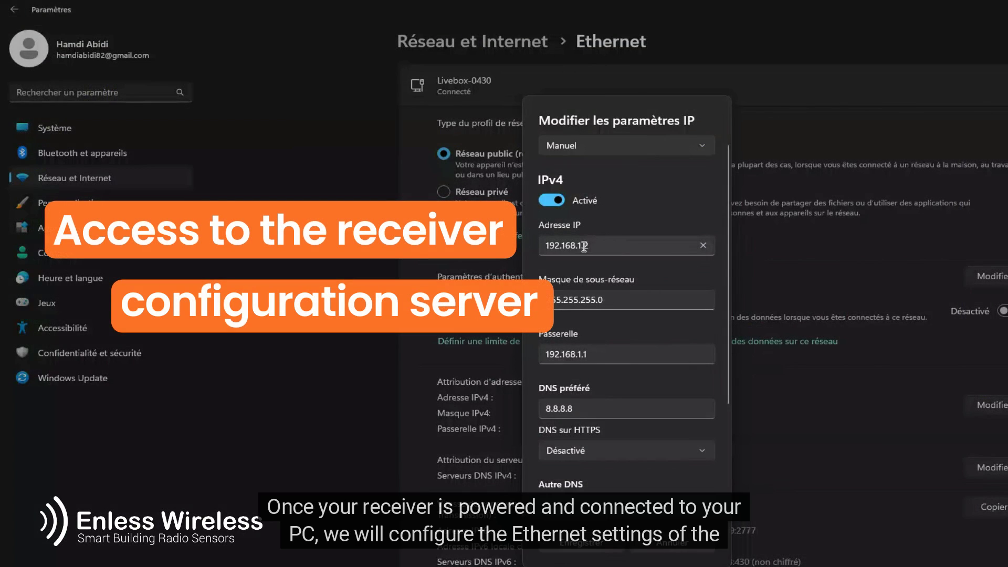
# - Set the Ethernet IPv4 address to 192.168.77.2 and the gateway to 192.168.77.1, and save the IP settings
pyautogui.click(581, 245)
pyautogui.press('BackSpace')
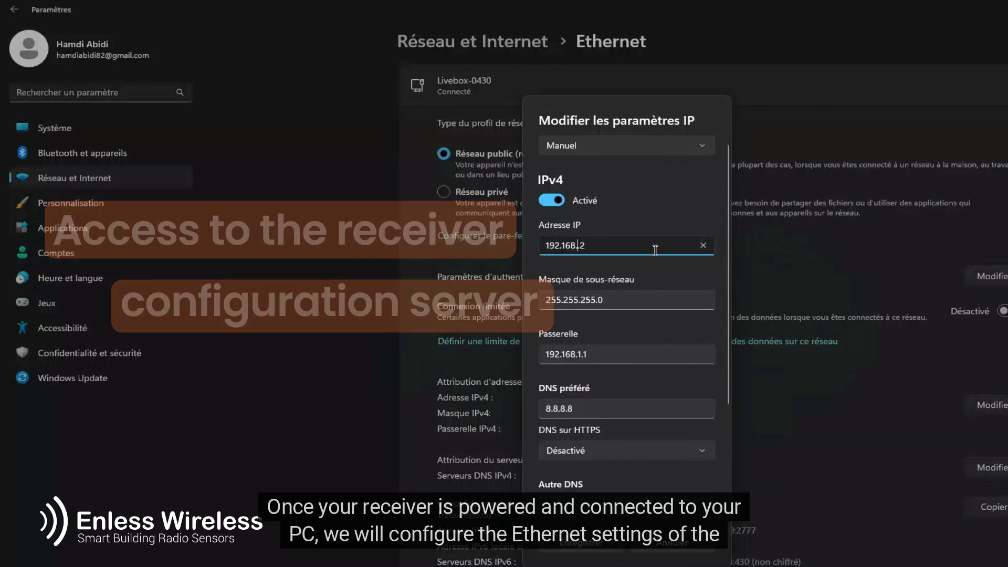
pyautogui.write('77')
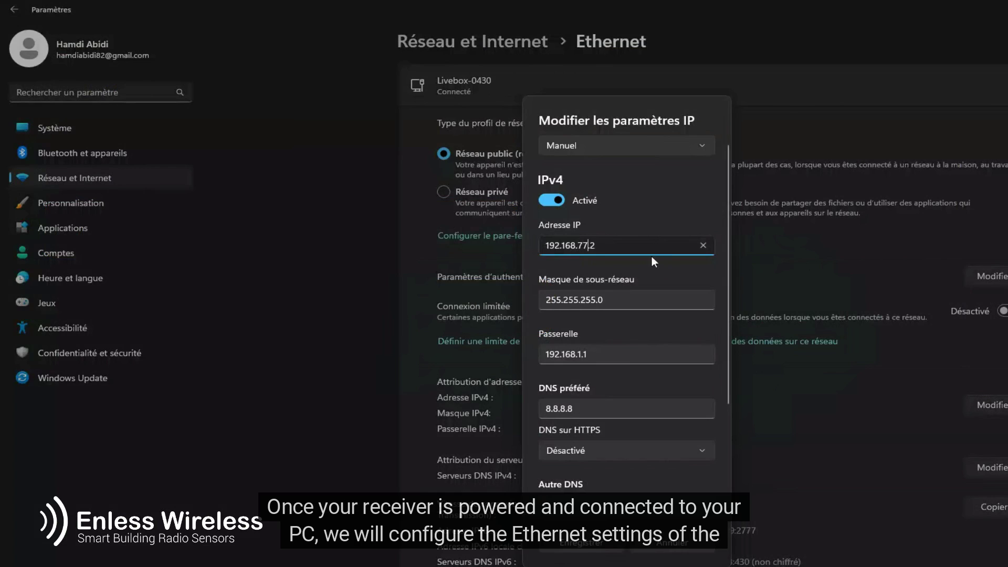
pyautogui.click(581, 353)
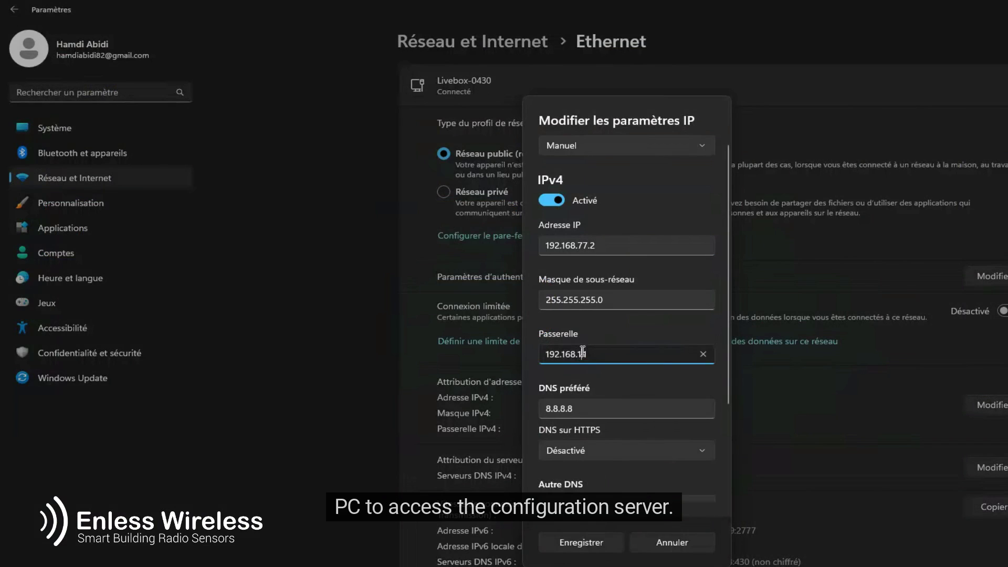
pyautogui.press('BackSpace')
pyautogui.write('77.')
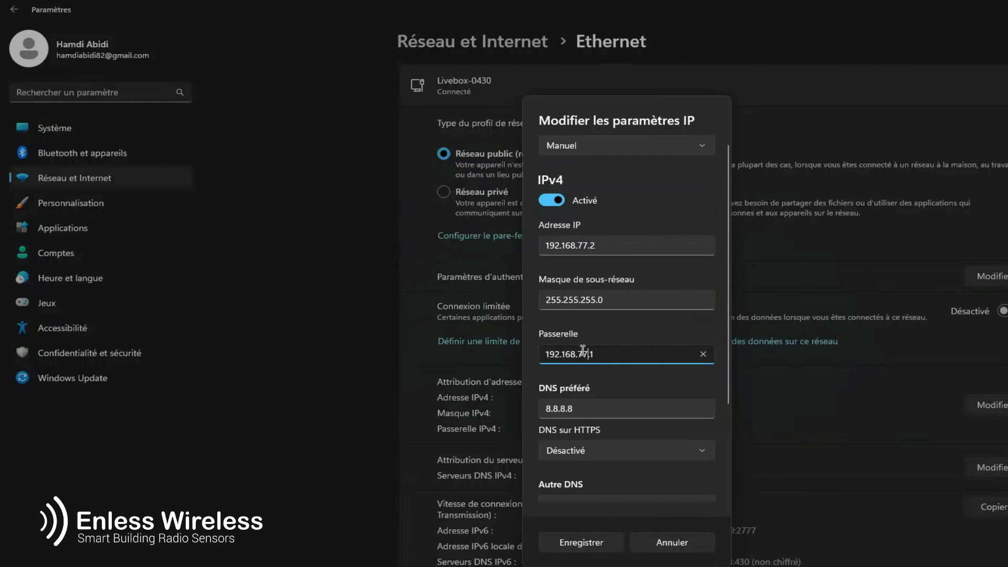
pyautogui.click(592, 547)
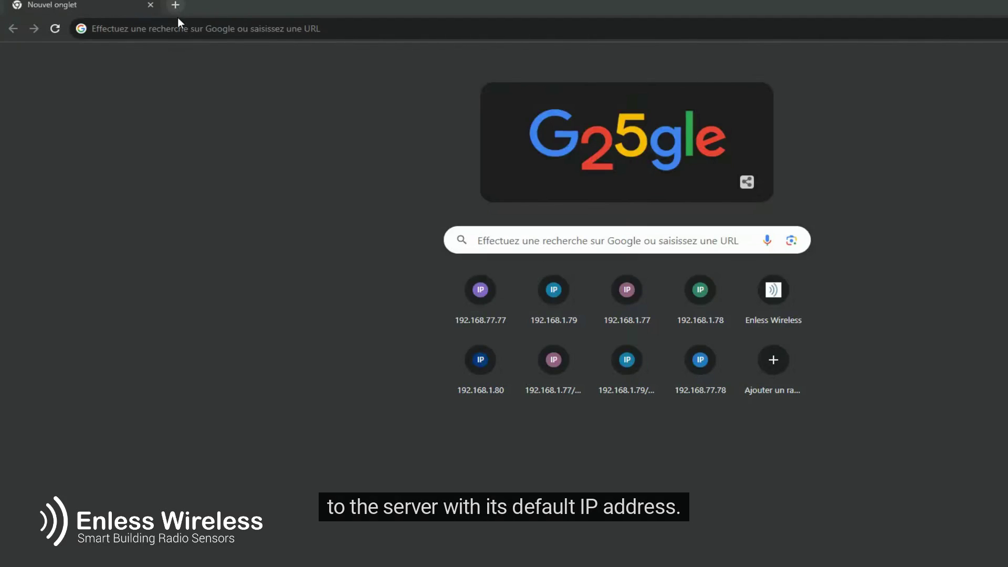
# - Open the receiver's configuration server at 192.168.77.77 in the browser
pyautogui.click(179, 27)
pyautogui.write('192.16')
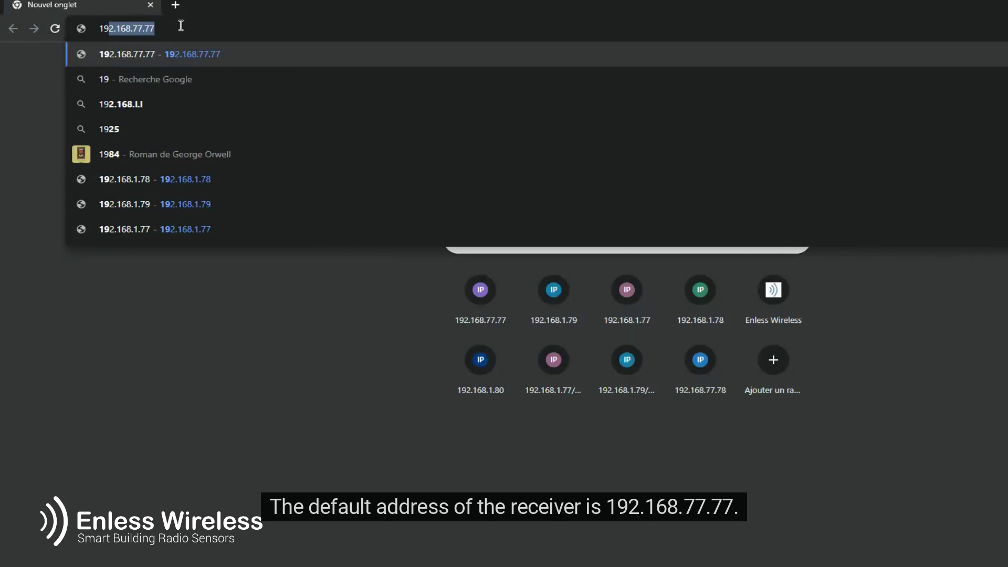
pyautogui.write('8.77.77')
pyautogui.press('Return')
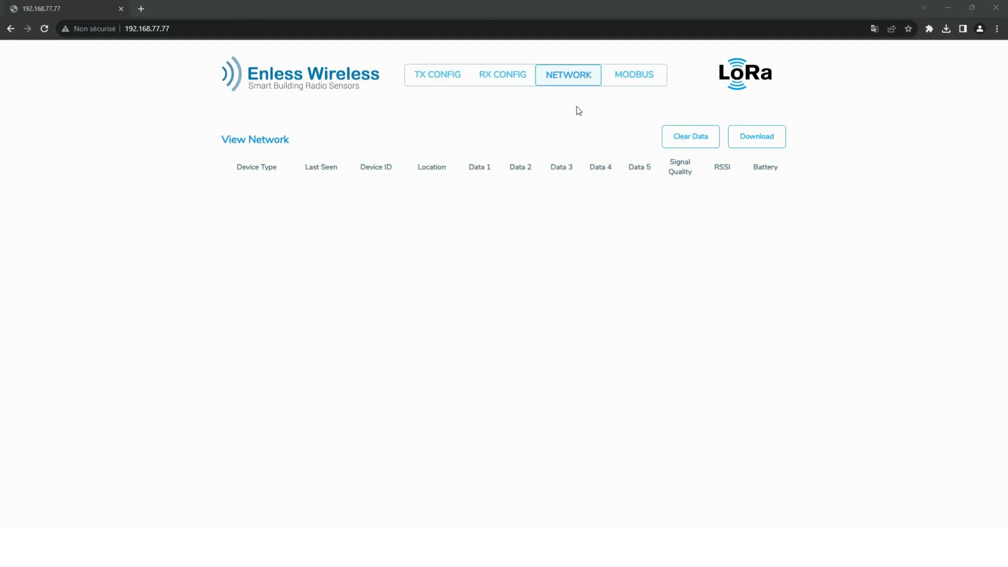
# - Set the receiver's IP address to 192.168.1.79 in the advanced RX configuration, save the changes and reboot the receiver
pyautogui.click(519, 74)
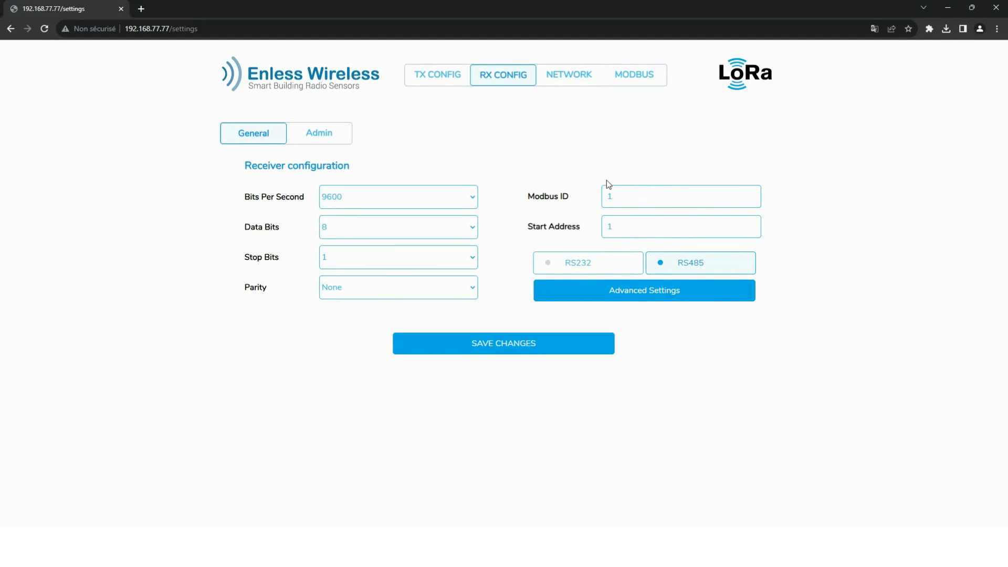
pyautogui.click(636, 288)
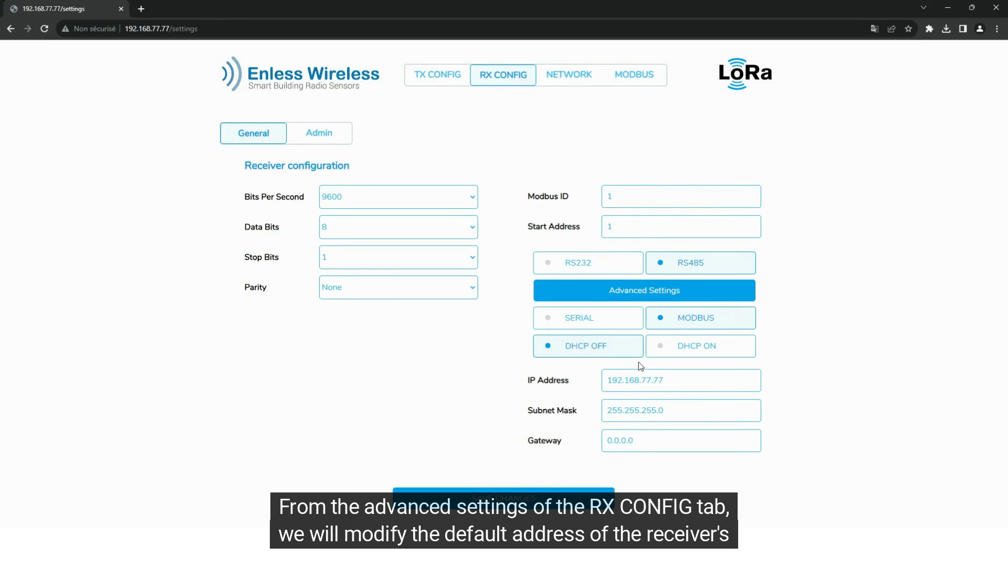
pyautogui.click(673, 379)
pyautogui.press('BackSpace')
pyautogui.press('BackSpace')
pyautogui.press('BackSpace')
pyautogui.write('1.79')
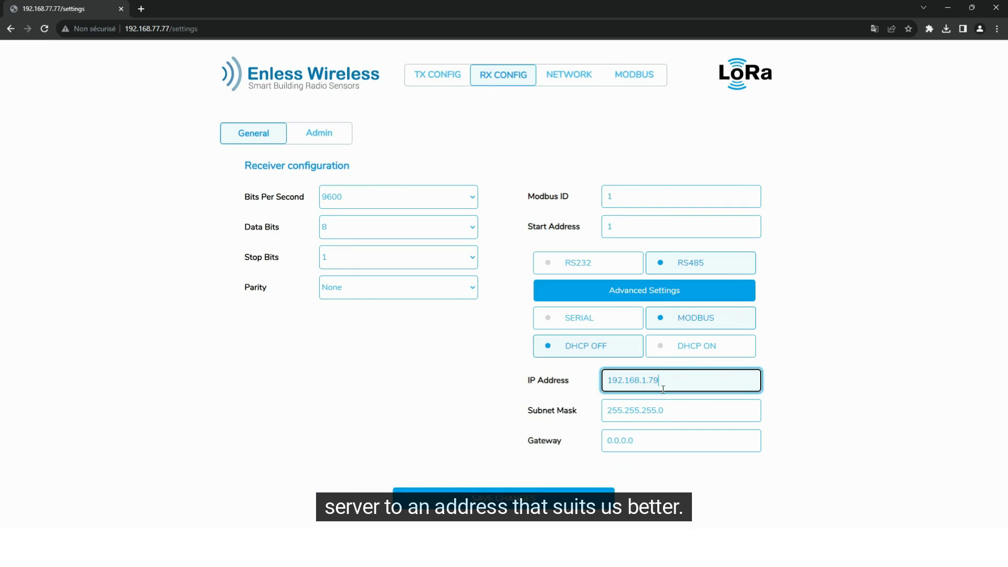
pyautogui.click(517, 488)
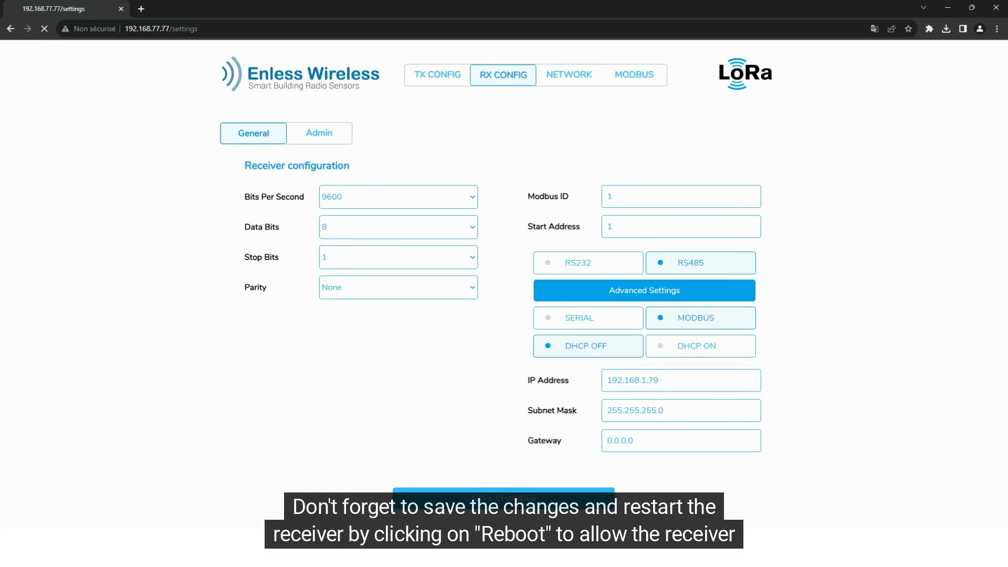
pyautogui.click(337, 137)
pyautogui.click(398, 301)
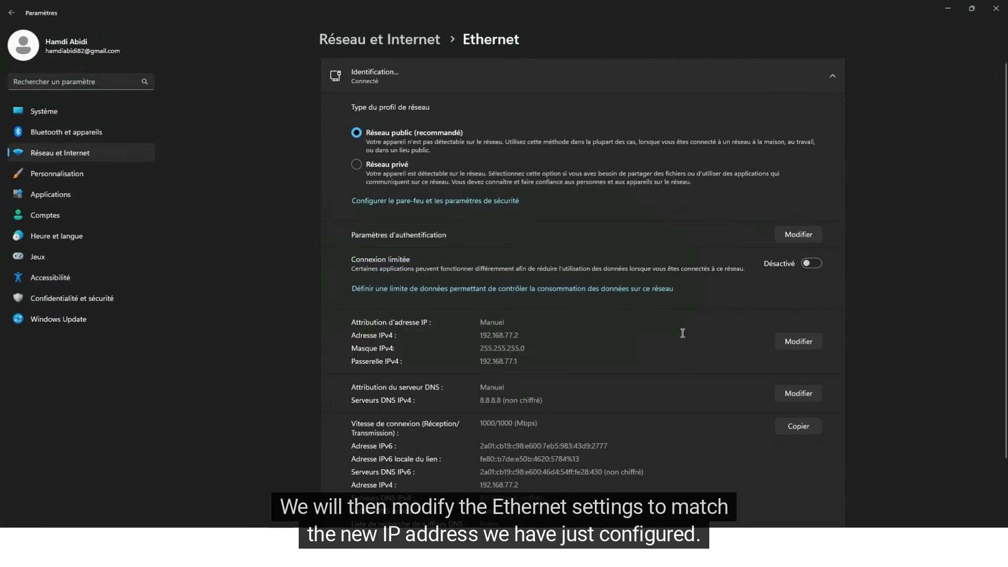
# - In the Windows Ethernet settings, set the IPv4 address to 192.168.1.2 and the gateway to 192.168.1.1, and save
pyautogui.click(786, 345)
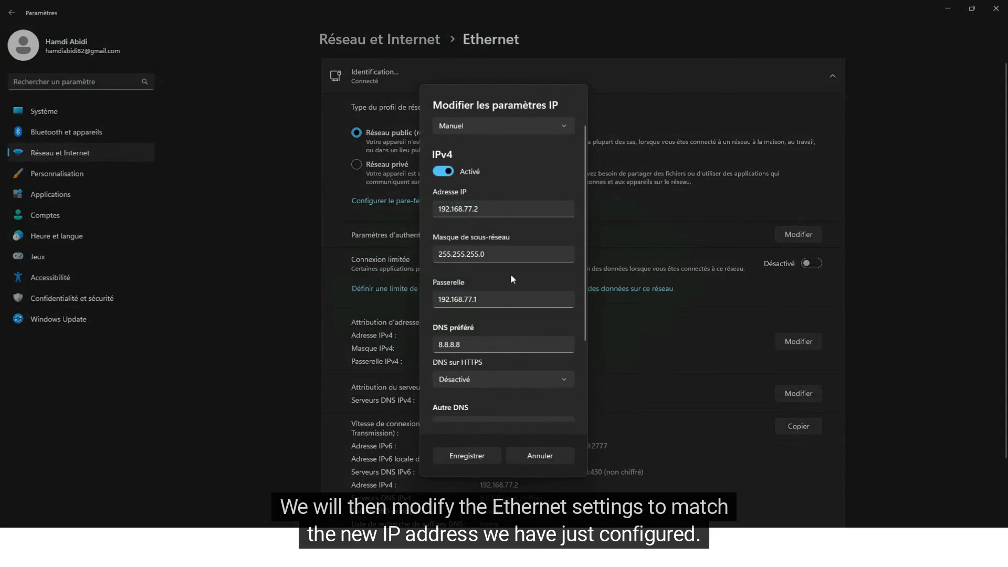
pyautogui.click(472, 208)
pyautogui.press('BackSpace')
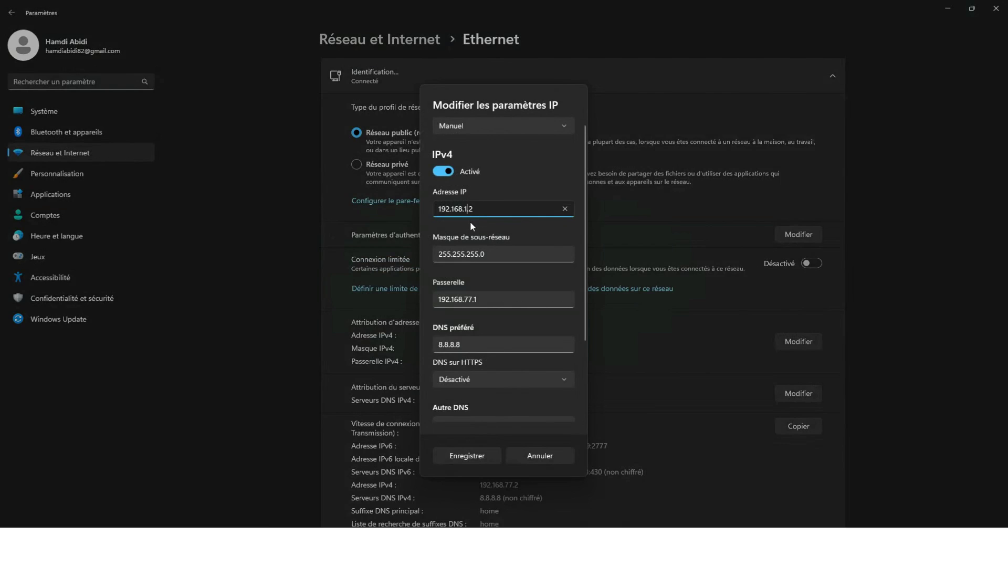
pyautogui.write('1')
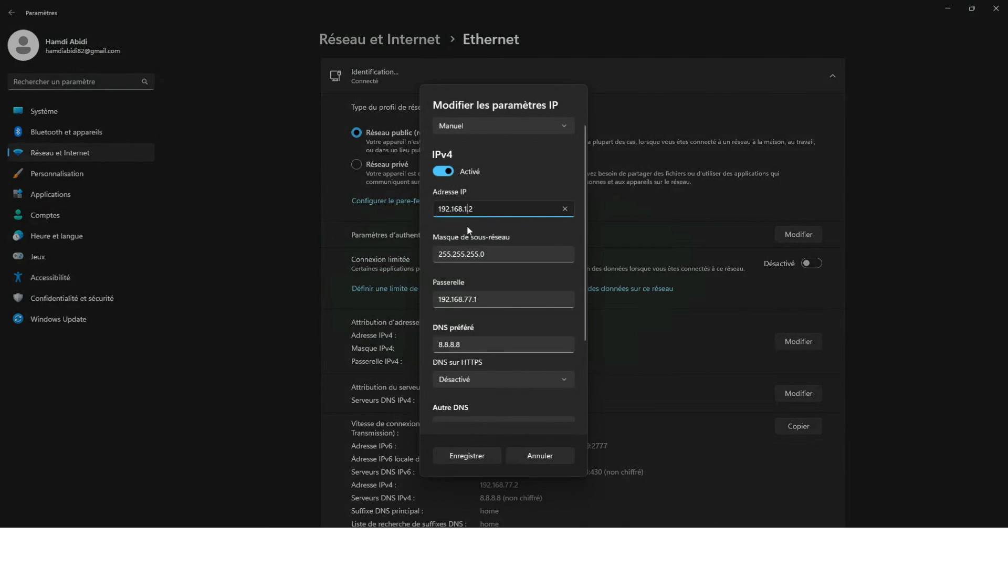
pyautogui.click(473, 299)
pyautogui.press('BackSpace')
pyautogui.write('1')
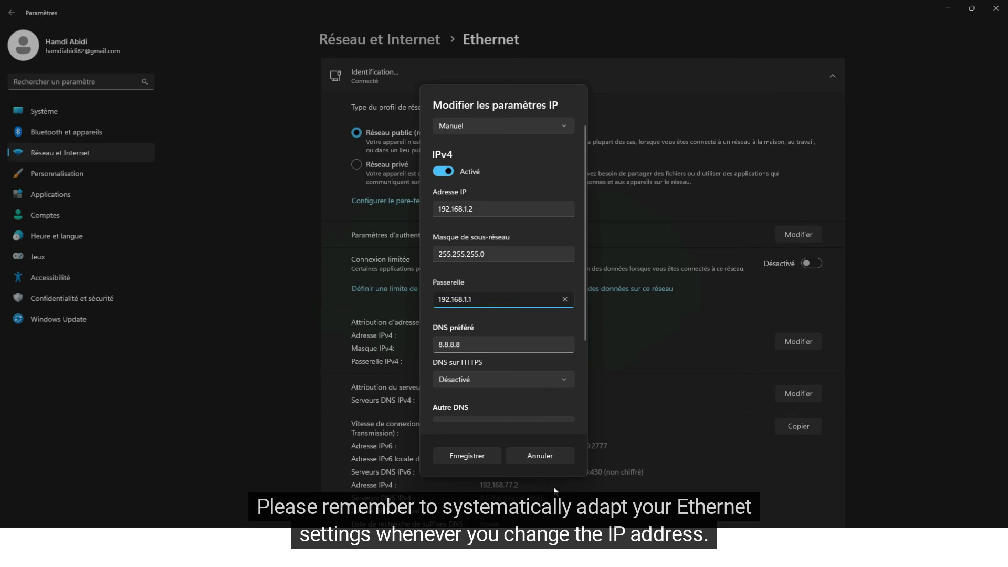
pyautogui.click(472, 455)
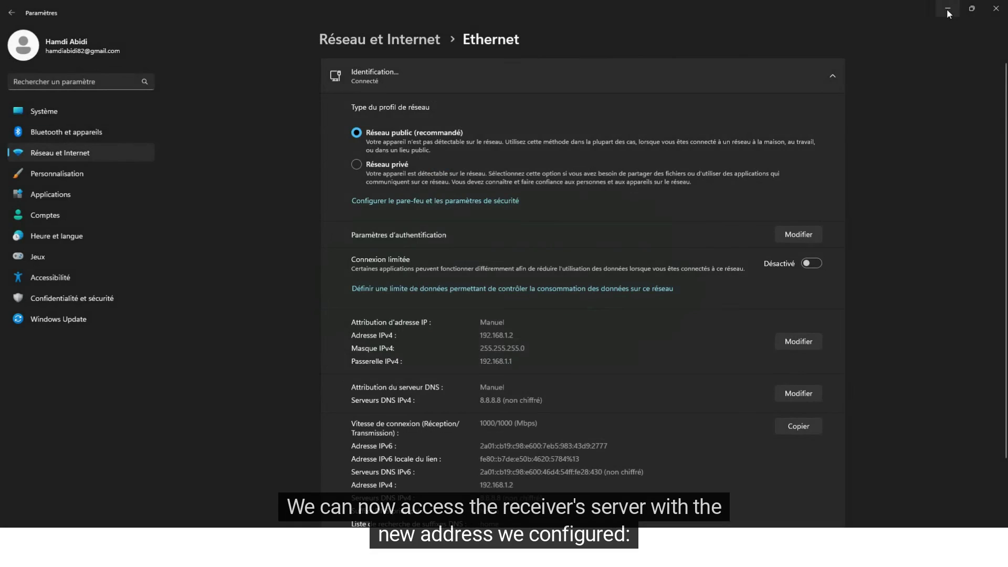
# - Switch to the browser, open the receiver's server at 192.168.1.79 in a new tab and close the unreachable page's tab
pyautogui.click(947, 11)
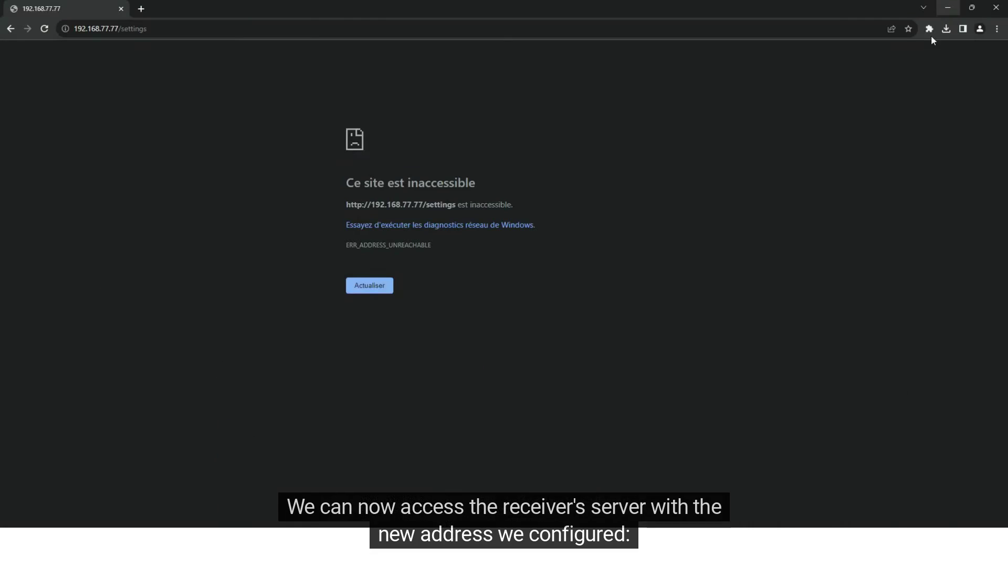
pyautogui.click(142, 8)
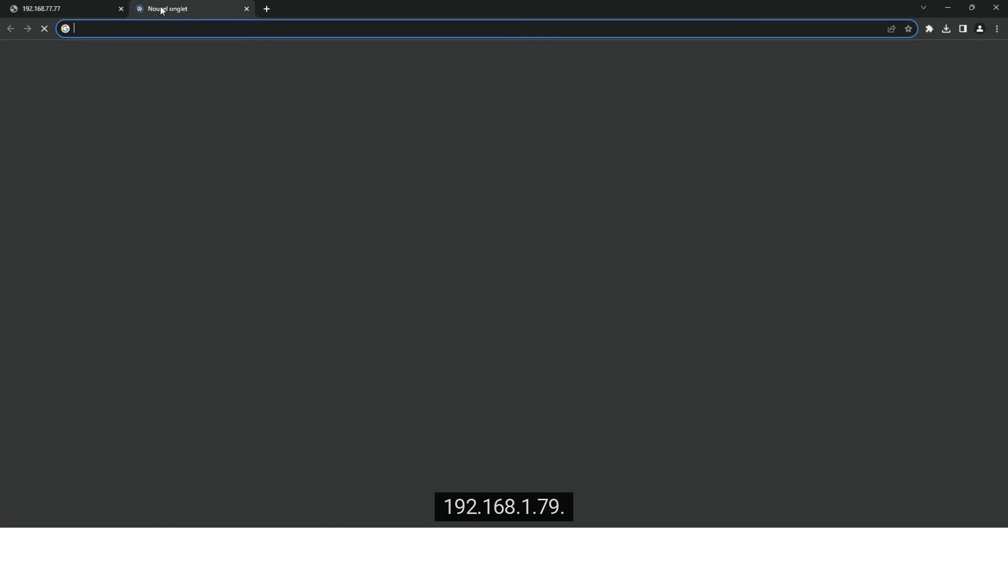
pyautogui.write('192.168.1.79')
pyautogui.press('Return')
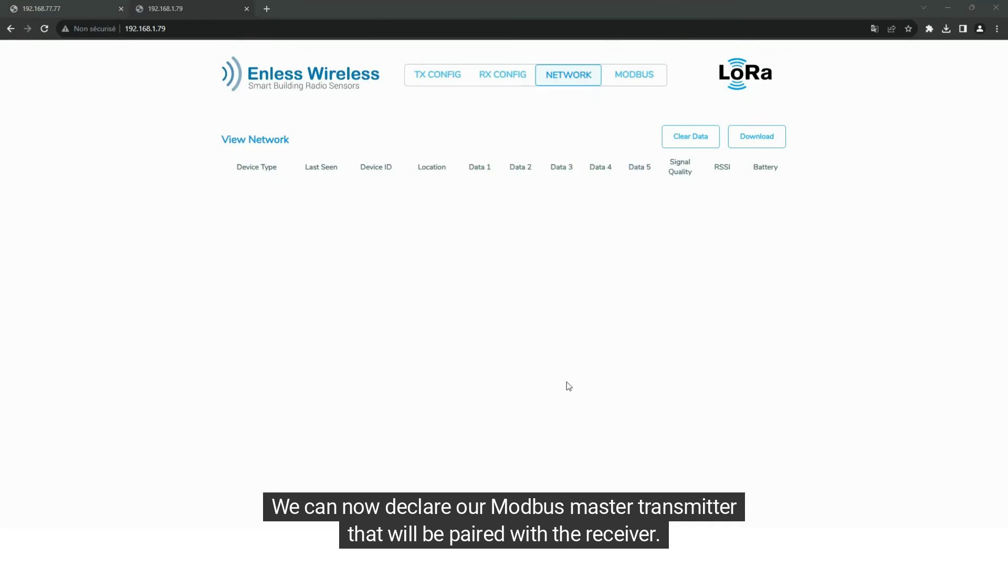
pyautogui.hotkey('ctrl', 'w')
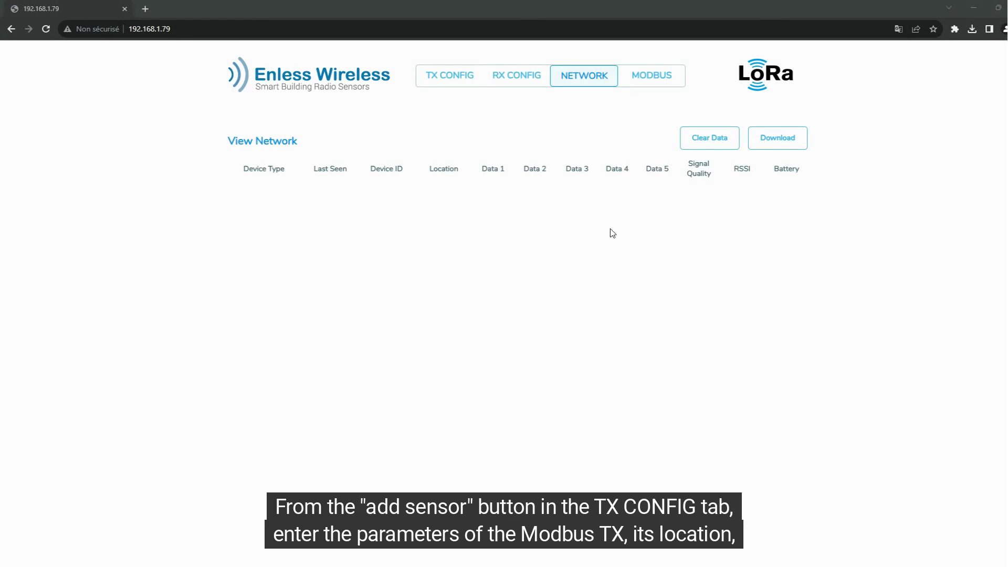
# - Start adding a sensor in the TX configuration with type TX MODBUS 600-041, location "Test" and LoRa ID 222
pyautogui.click(464, 81)
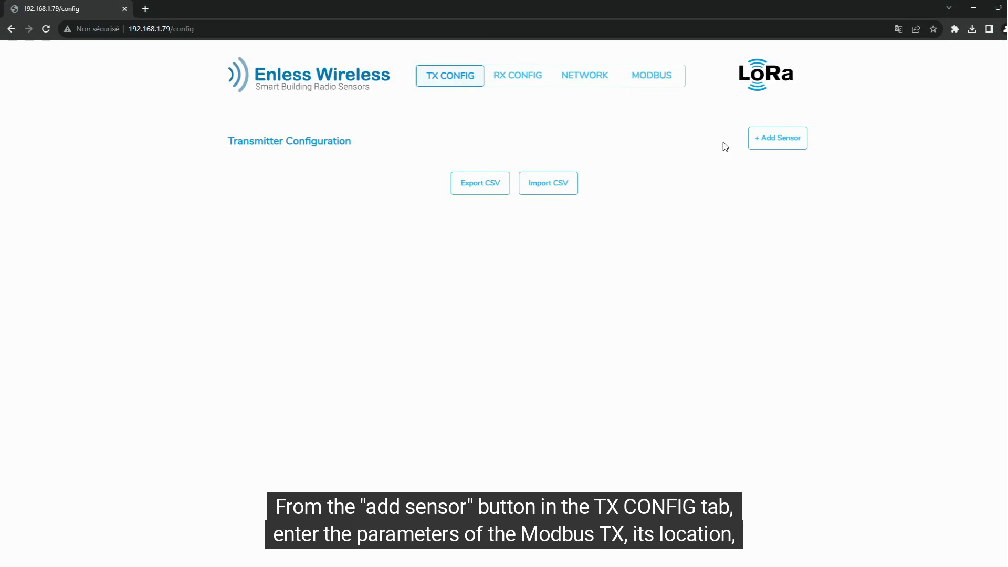
pyautogui.click(792, 140)
pyautogui.click(598, 106)
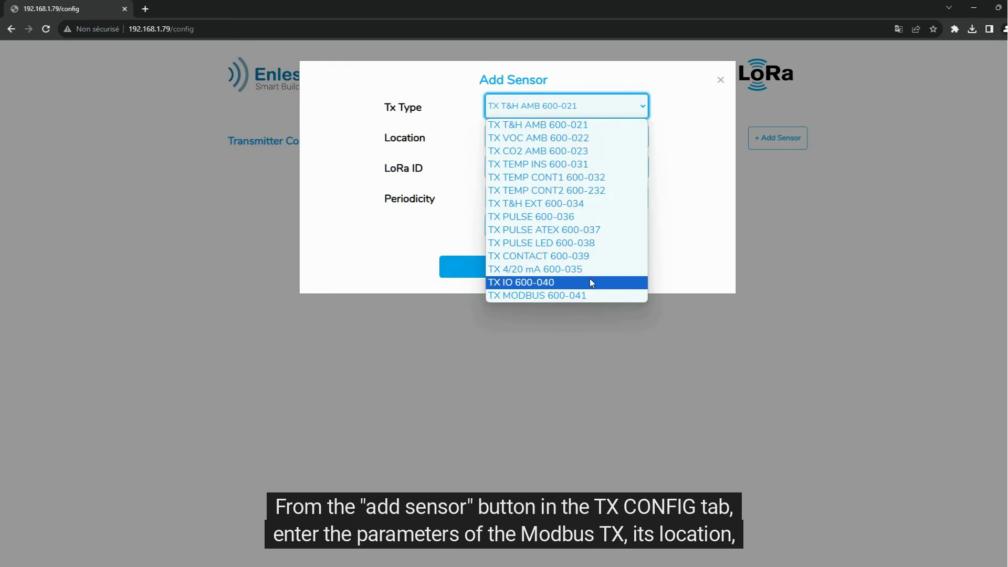
pyautogui.click(583, 295)
pyautogui.click(562, 142)
pyautogui.write('Test')
pyautogui.press('Tab')
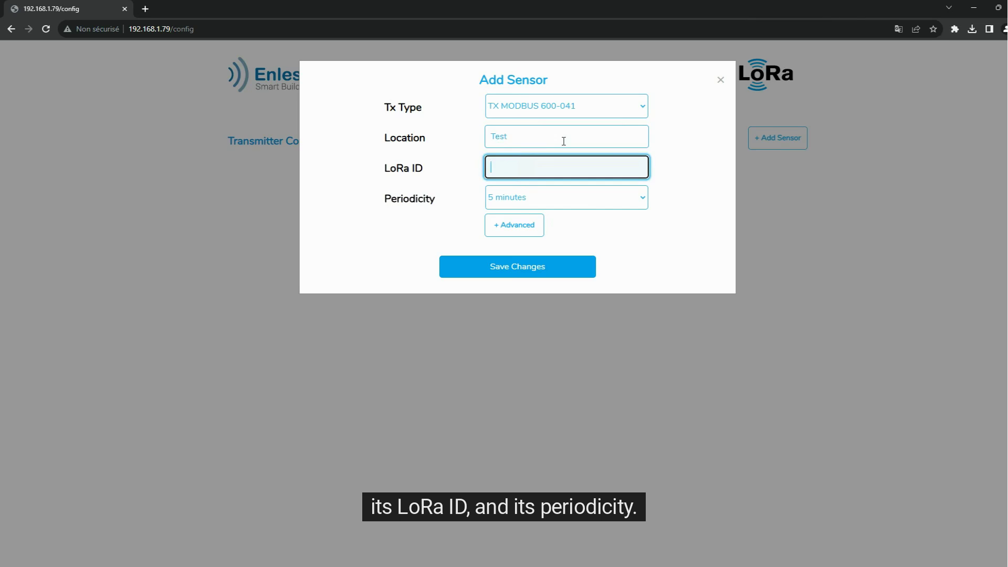
pyautogui.write('222')
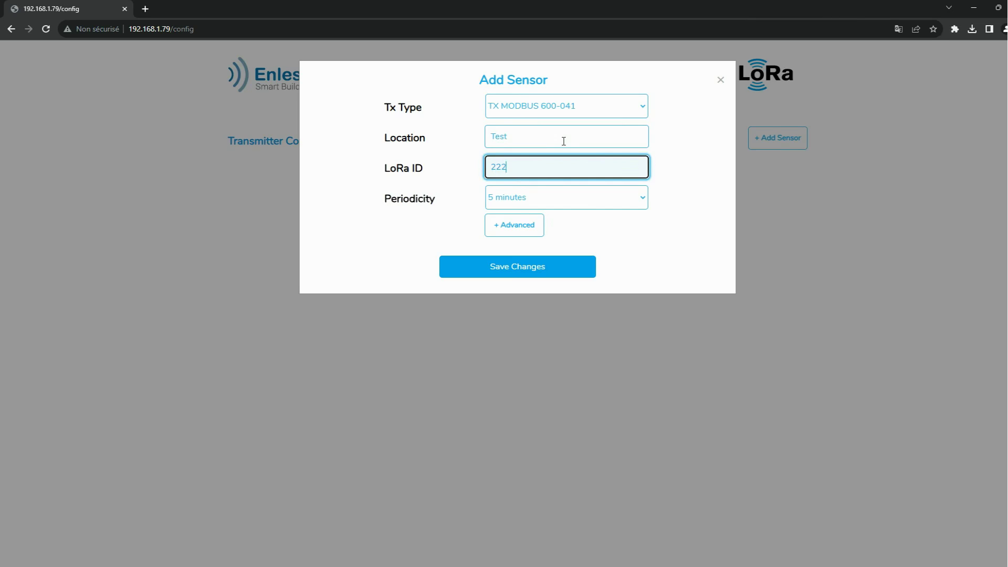
# - In the sensor's advanced options, select slave number 1 and set its Modbus ID to 1 and data bits to 8
pyautogui.click(503, 237)
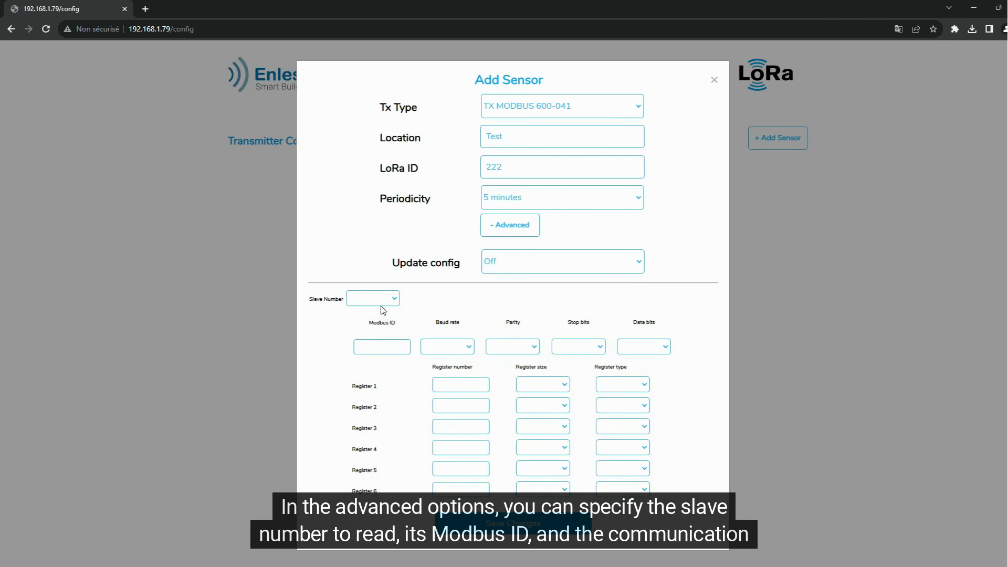
pyautogui.click(381, 304)
pyautogui.click(379, 321)
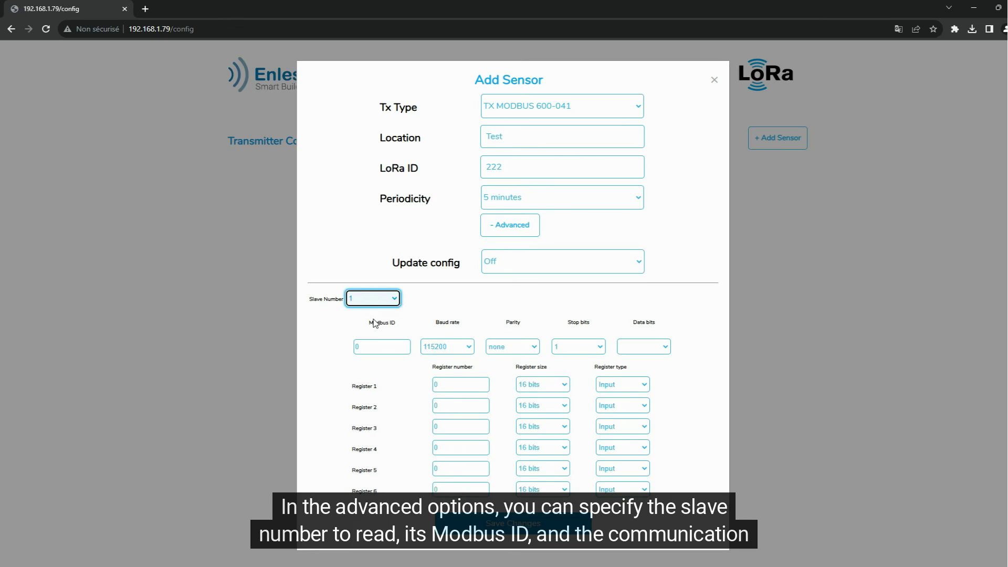
pyautogui.click(384, 347)
pyautogui.press('BackSpace')
pyautogui.write('1')
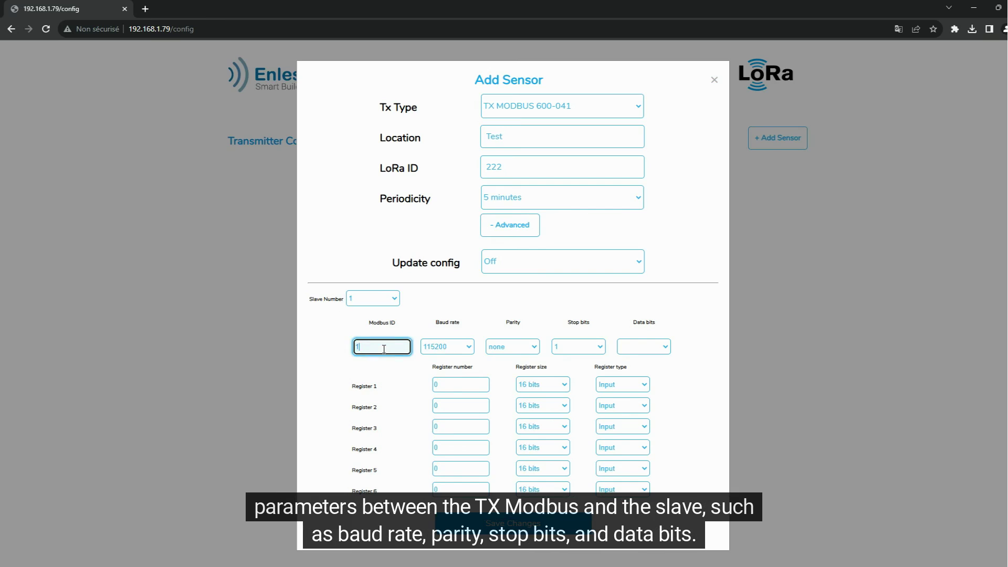
pyautogui.click(399, 366)
pyautogui.click(632, 347)
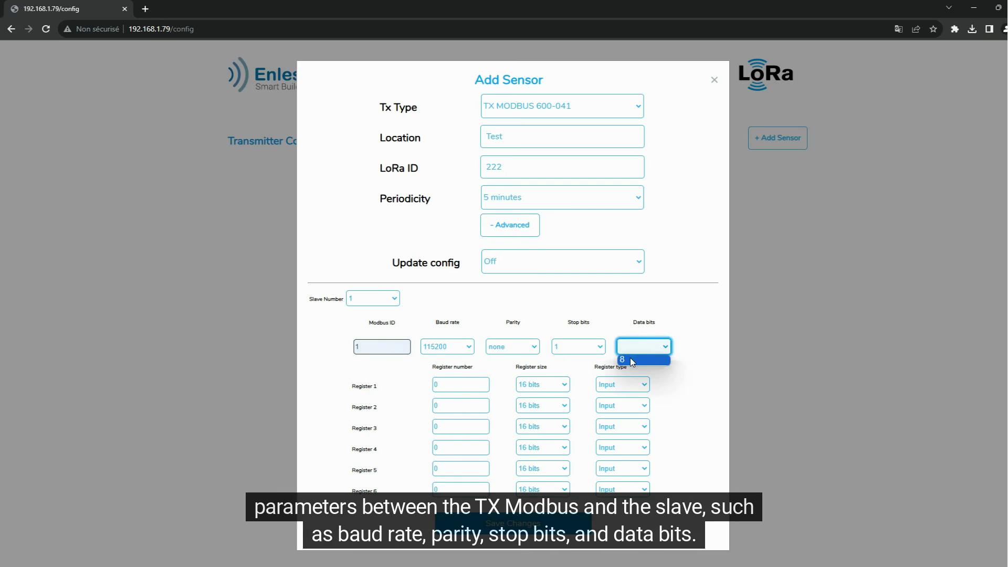
pyautogui.click(630, 357)
# - Set Register 1's number to 1, and define Register 2 with number 2 and type Hold
pyautogui.doubleClick(445, 384)
pyautogui.write('1')
pyautogui.click(622, 387)
pyautogui.doubleClick(462, 405)
pyautogui.write('2')
pyautogui.click(600, 407)
pyautogui.click(610, 427)
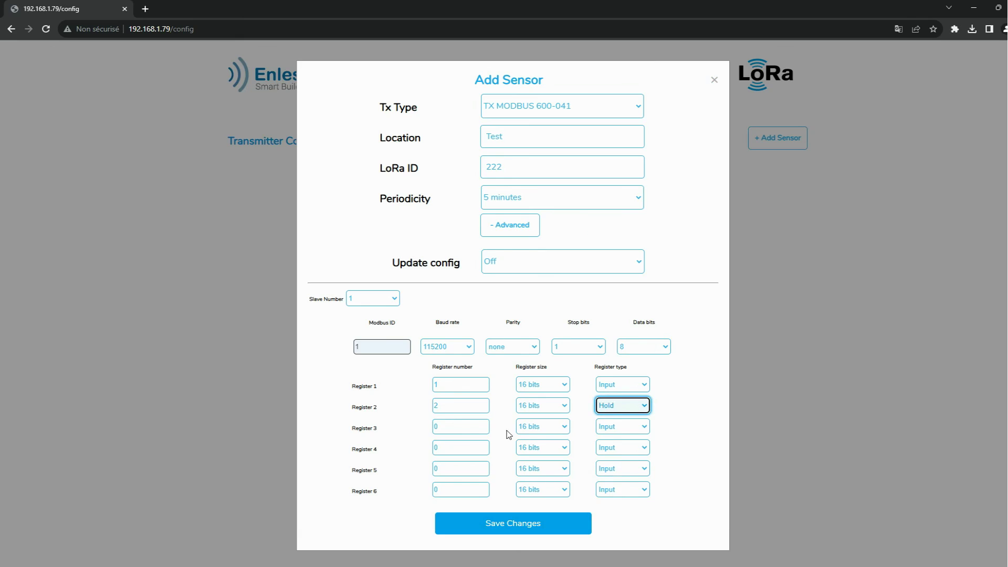
# - Define Register 3 with register number 3 and type Coil
pyautogui.doubleClick(467, 425)
pyautogui.write('3')
pyautogui.click(612, 426)
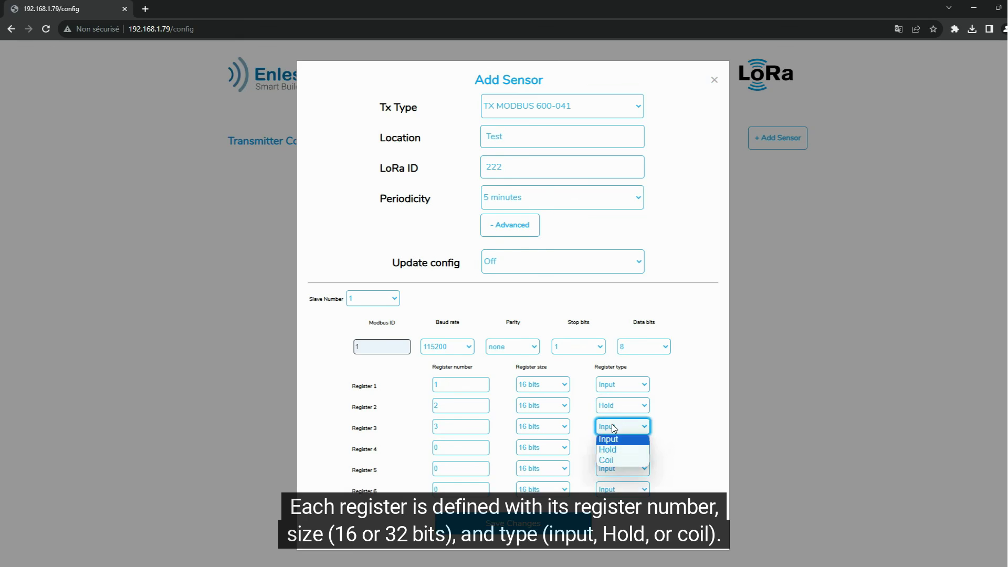
pyautogui.click(610, 460)
# - Set Register 4's number to 4, and define Register 5 with number 5 and type Hold
pyautogui.doubleClick(438, 446)
pyautogui.write('4')
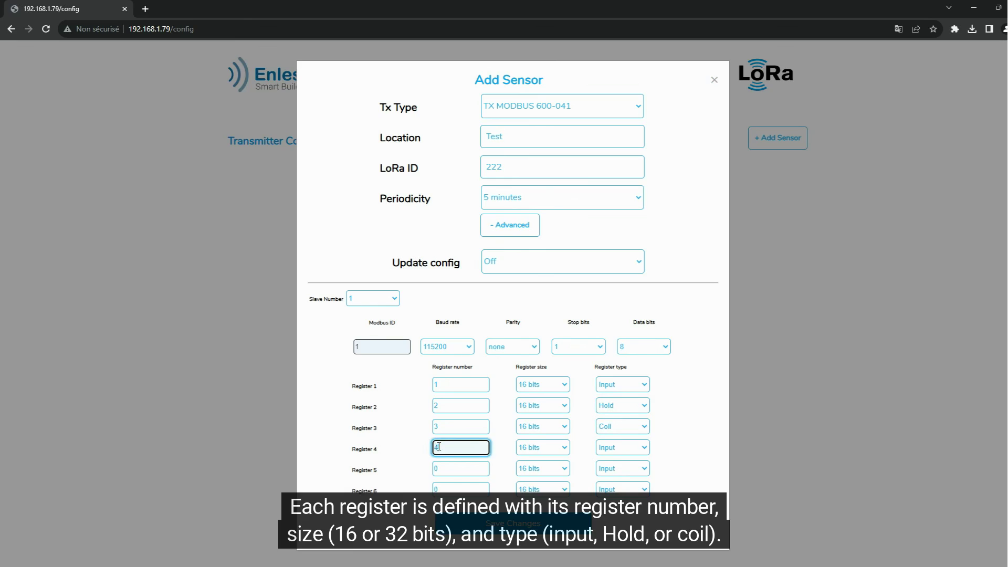
pyautogui.doubleClick(483, 469)
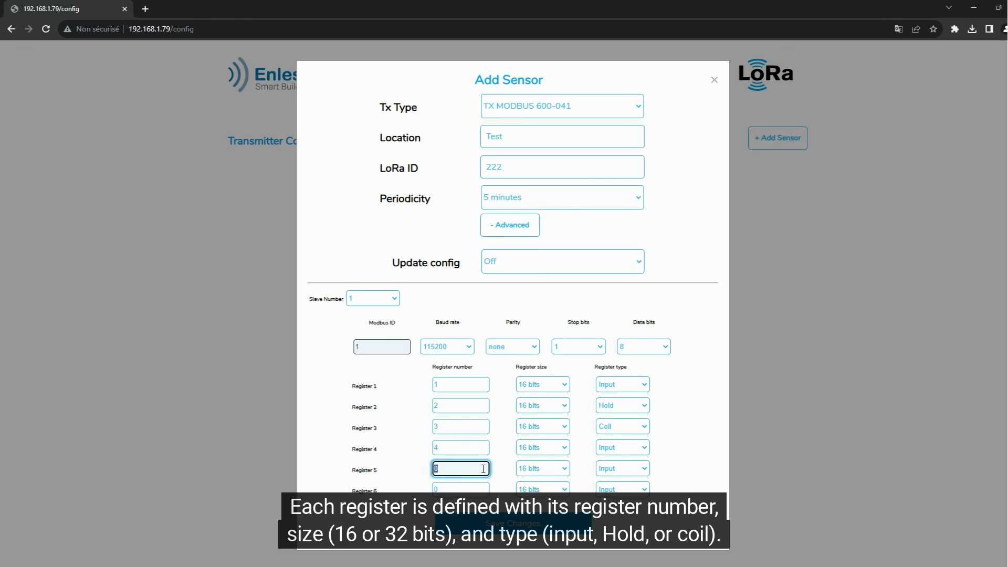
pyautogui.write('5')
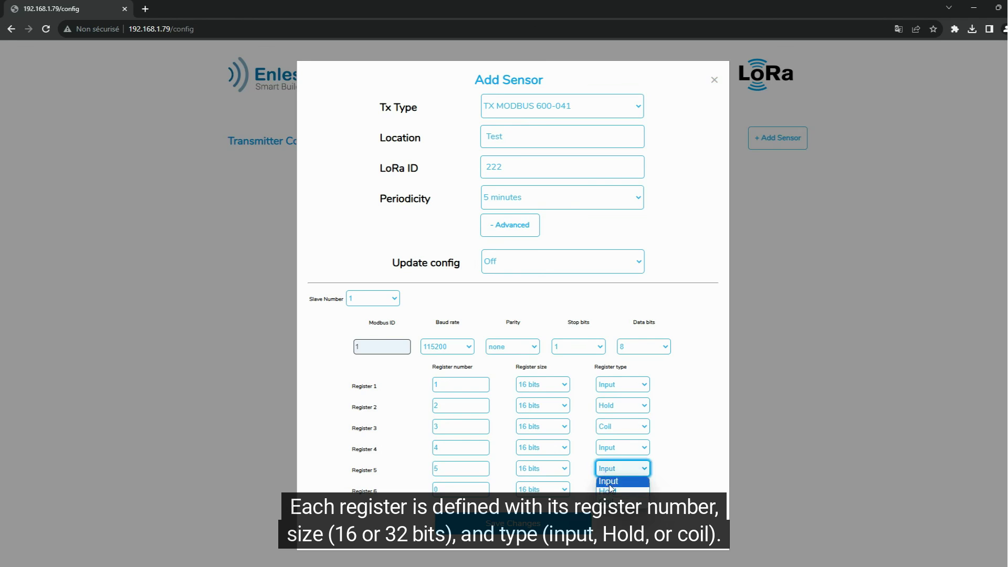
pyautogui.click(610, 490)
# - Define Register 6 with number 6 and type Coil, and save slave 1, finishing the sensor editing
pyautogui.doubleClick(471, 489)
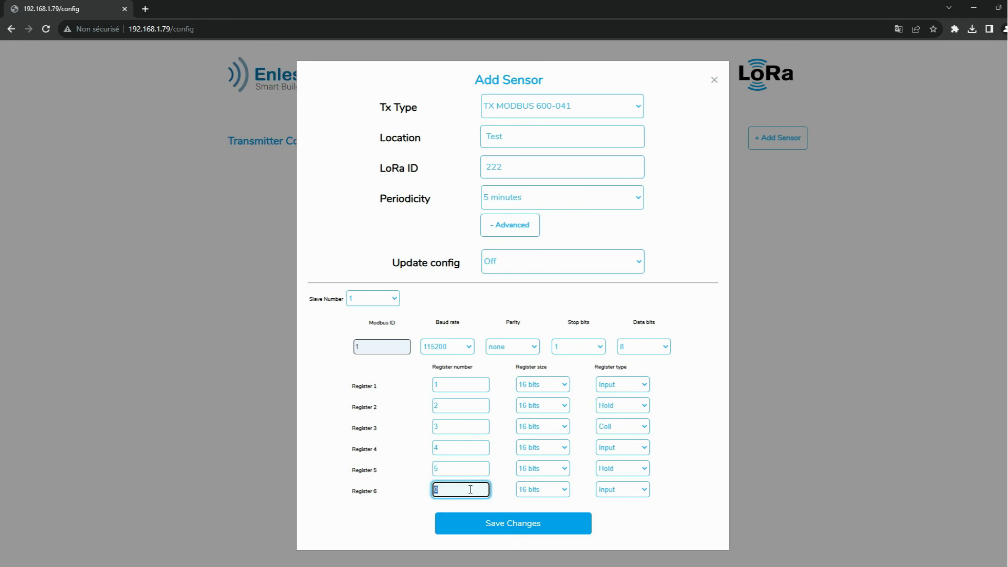
pyautogui.click(605, 491)
pyautogui.click(612, 522)
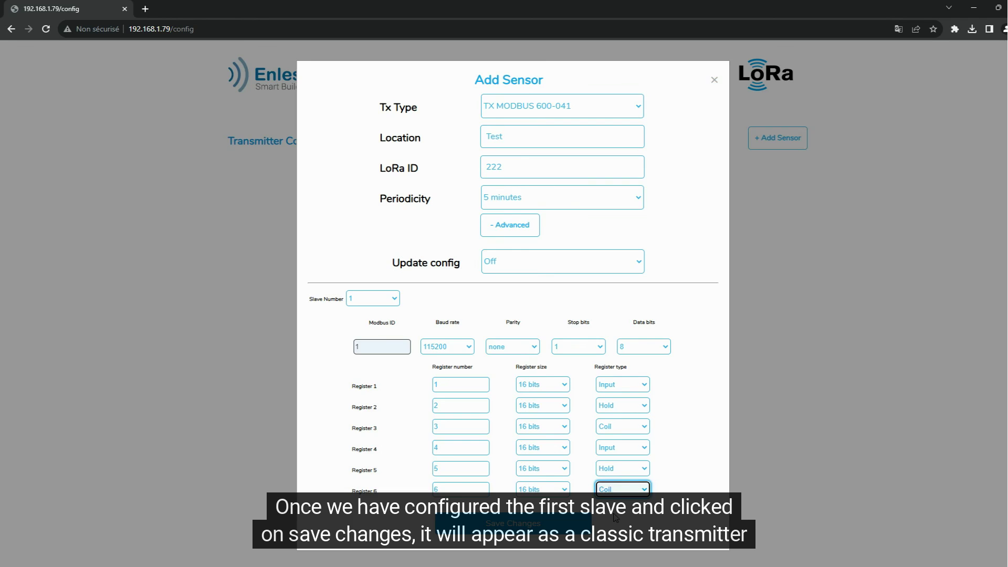
pyautogui.click(533, 524)
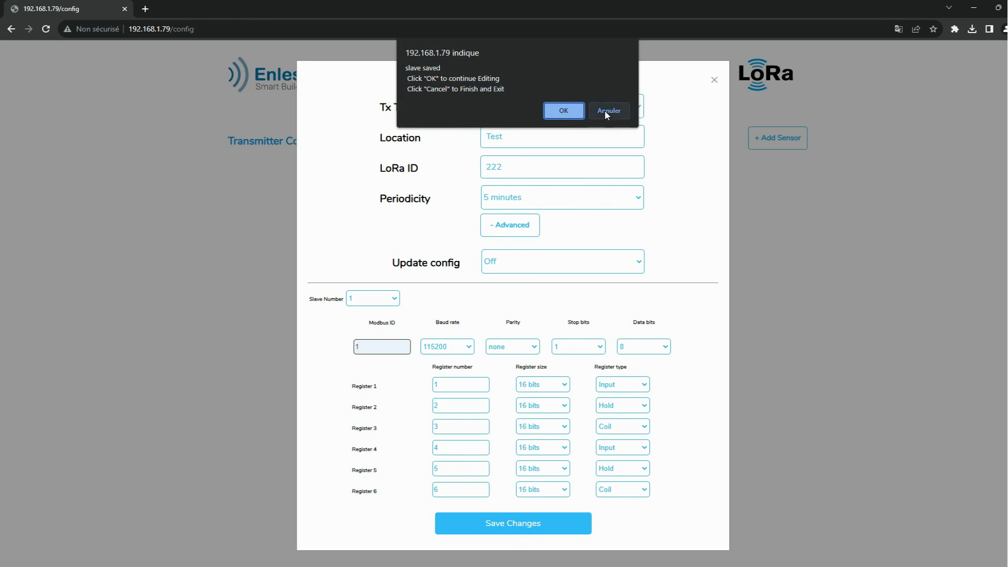
pyautogui.click(607, 112)
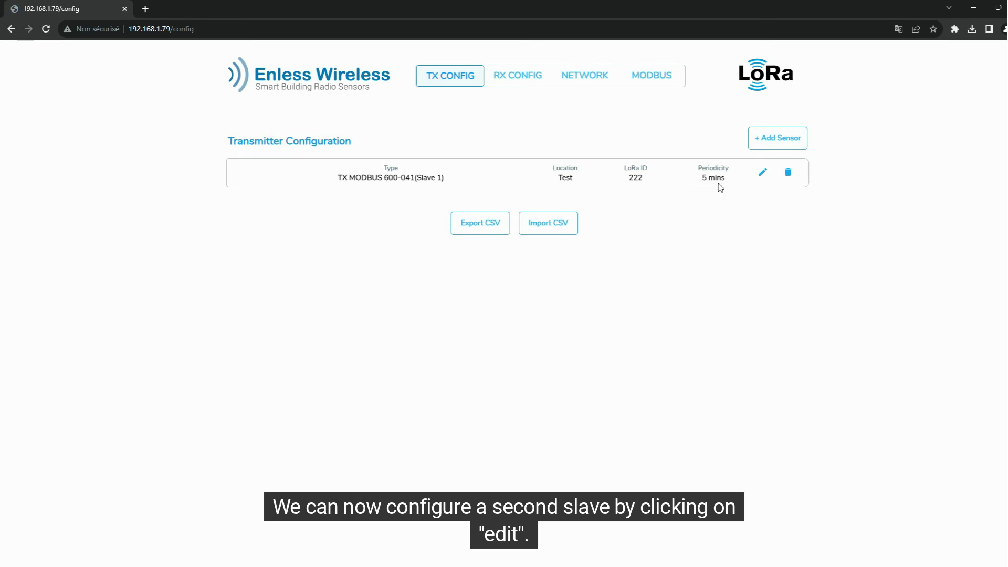
# - Edit the TX MODBUS 600-041 sensor's advanced options for slave number 2, setting its Modbus ID to 2 and data bits to 8
pyautogui.click(762, 172)
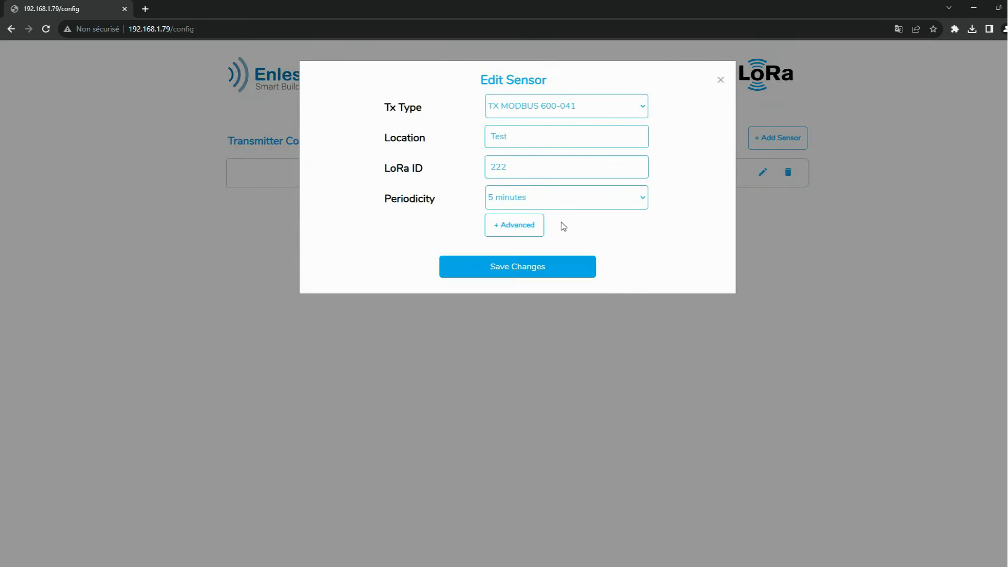
pyautogui.click(532, 225)
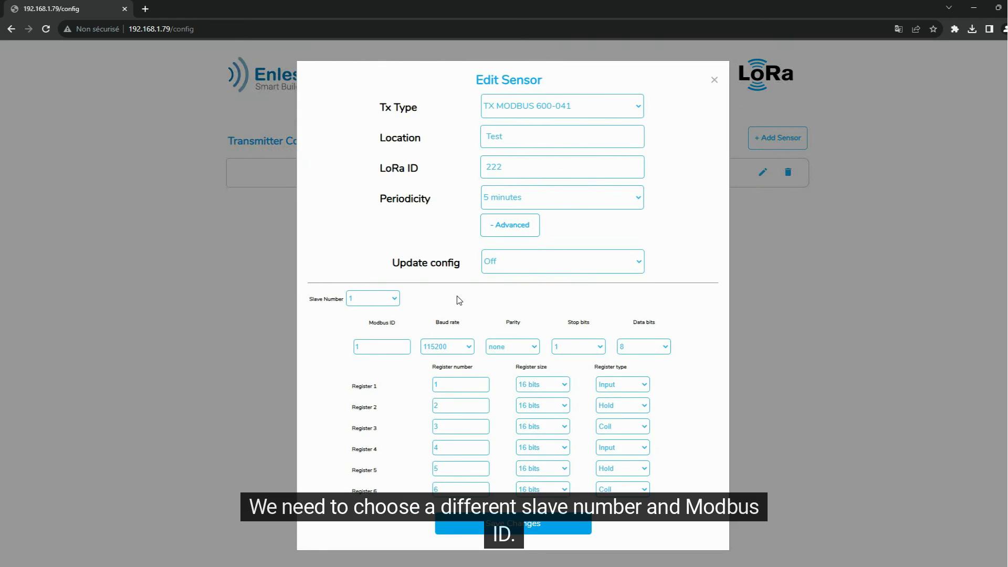
pyautogui.click(384, 299)
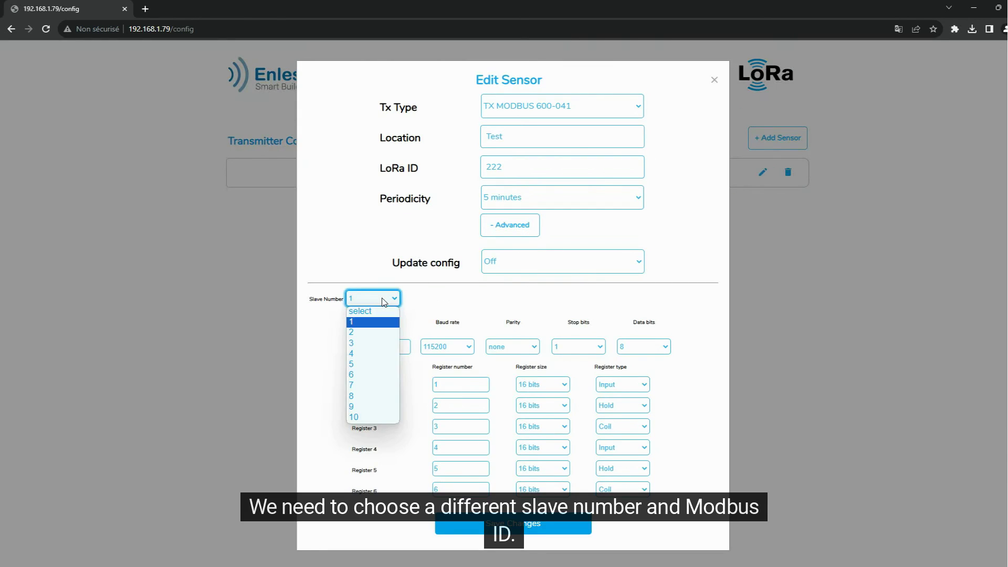
pyautogui.click(367, 331)
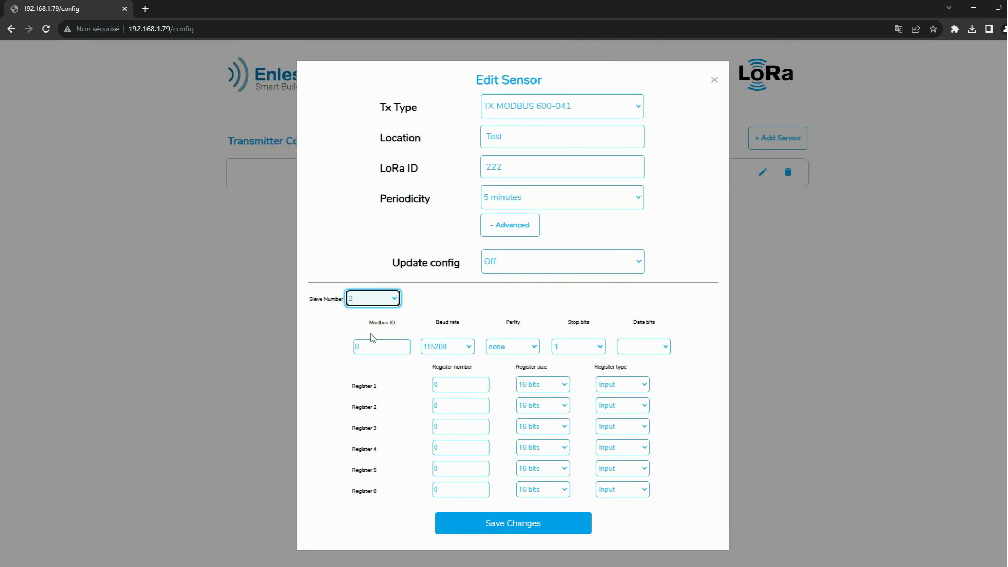
pyautogui.click(376, 348)
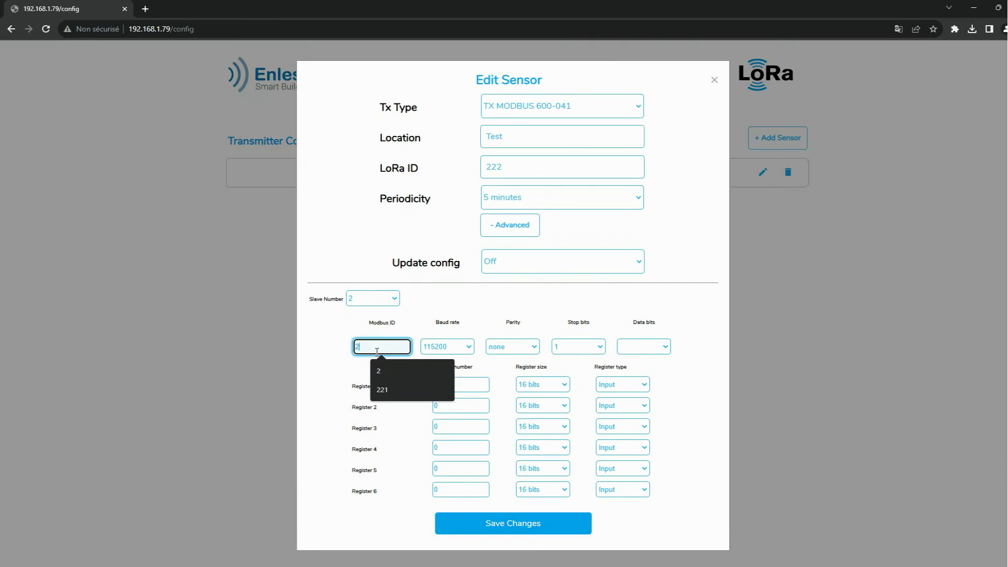
pyautogui.click(399, 371)
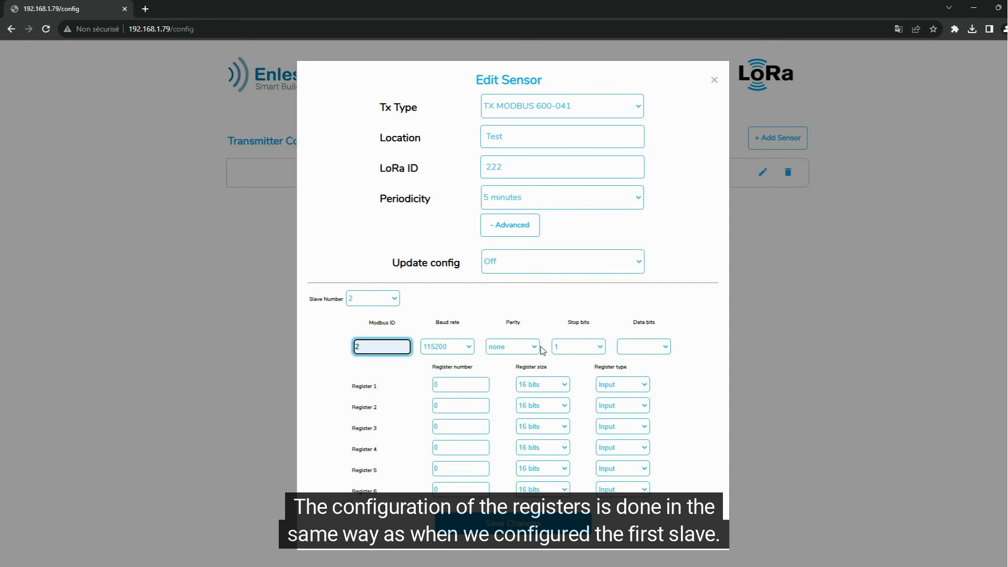
pyautogui.click(629, 348)
pyautogui.click(628, 360)
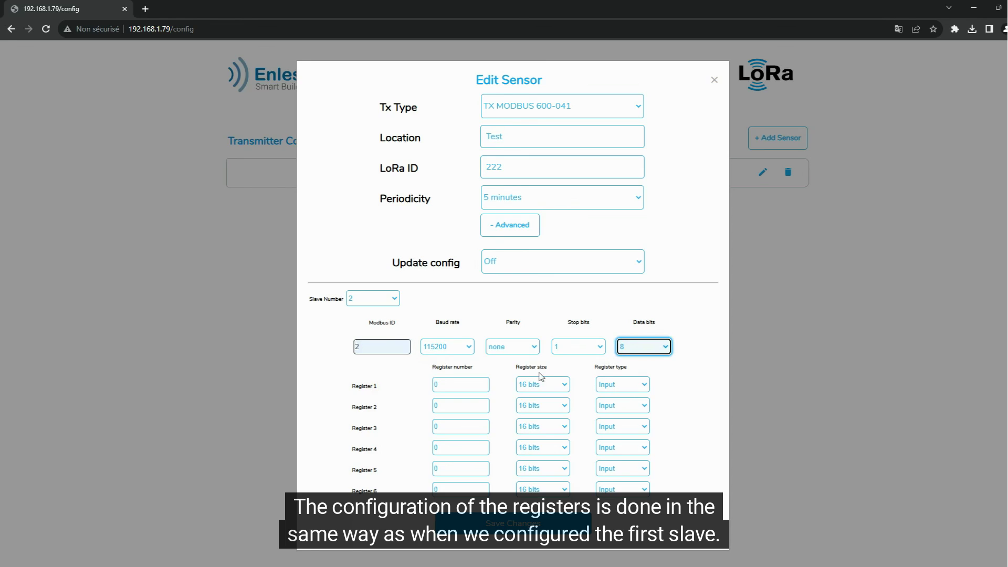
# - Set slave 2's register numbers to 11, 12, 13 and 14 for Registers 1 to 4
pyautogui.click(466, 388)
pyautogui.write('11')
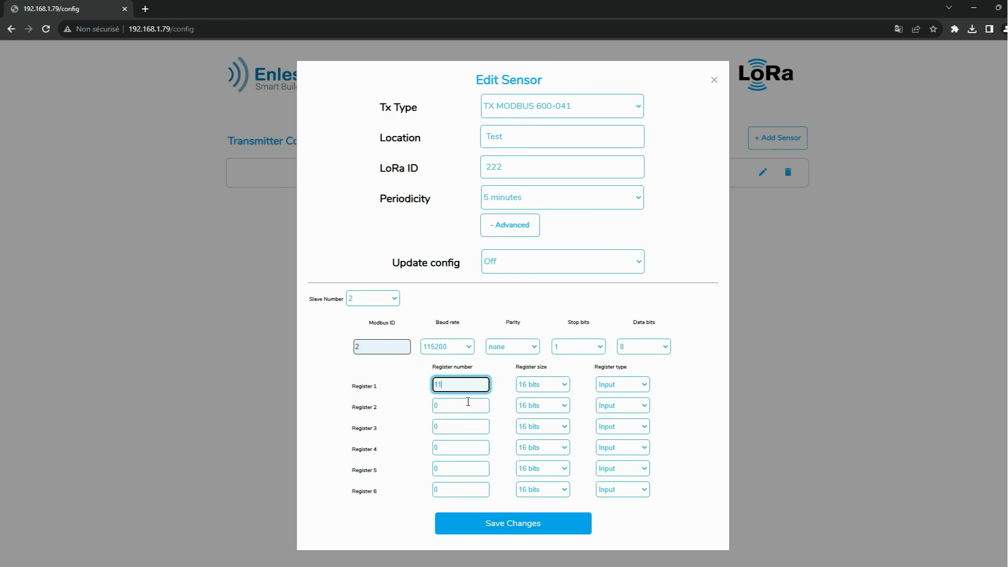
pyautogui.click(467, 402)
pyautogui.write('1')
pyautogui.click(461, 425)
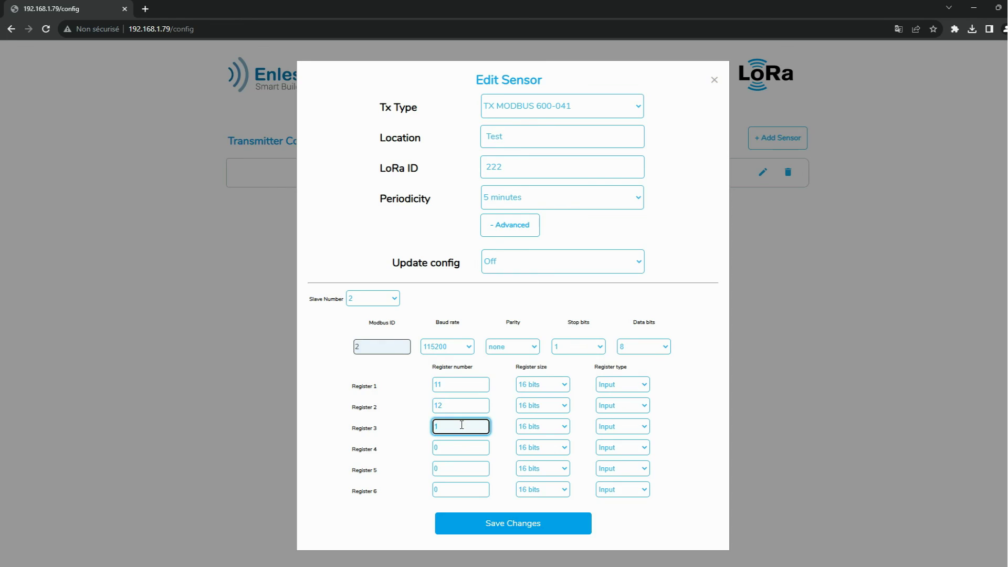
pyautogui.write('13')
pyautogui.click(458, 443)
pyautogui.write('14')
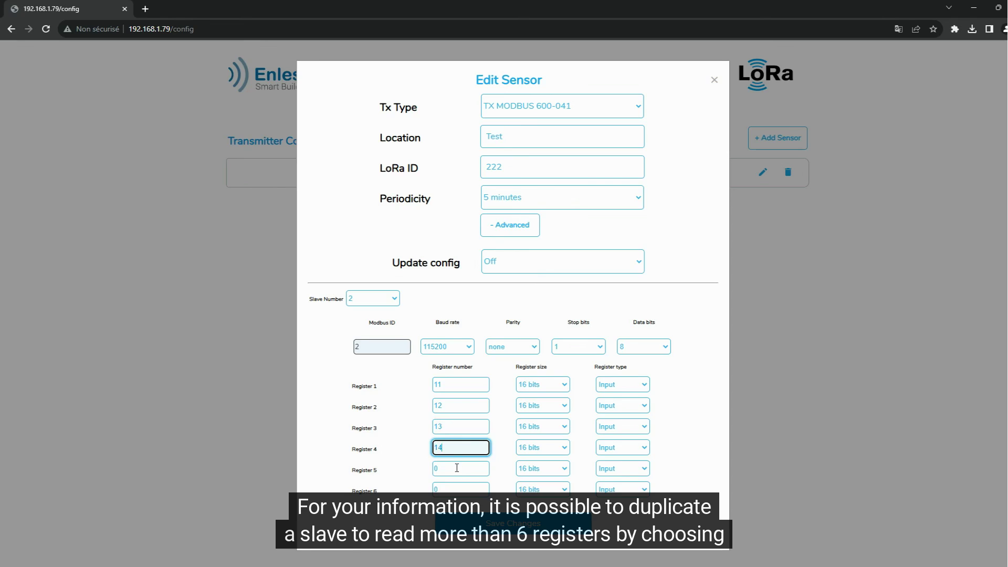
# - Set slave 2's register types to Hold for Register 2, Coil for Register 3 and Hold for Register 4
pyautogui.click(613, 406)
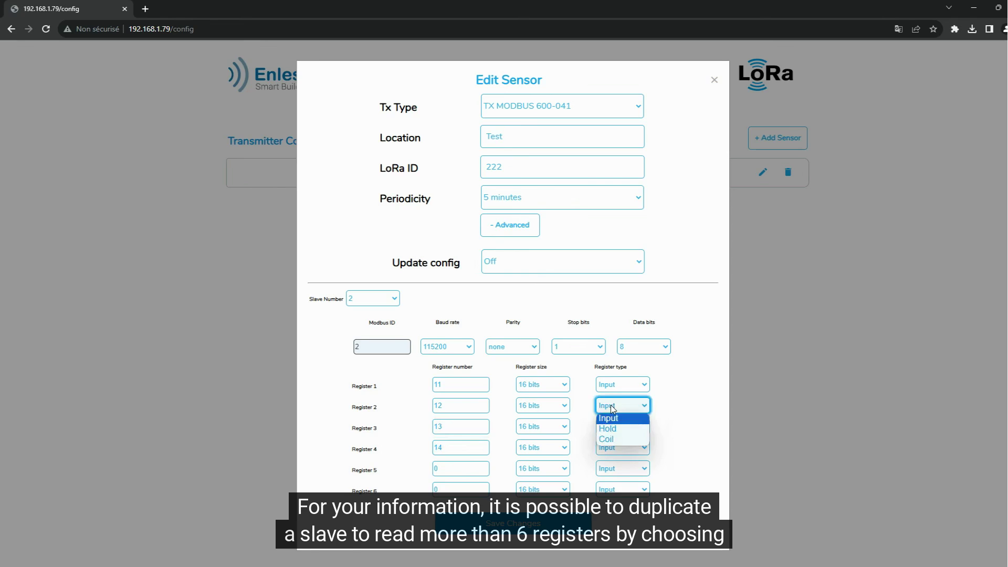
pyautogui.click(614, 429)
pyautogui.click(613, 426)
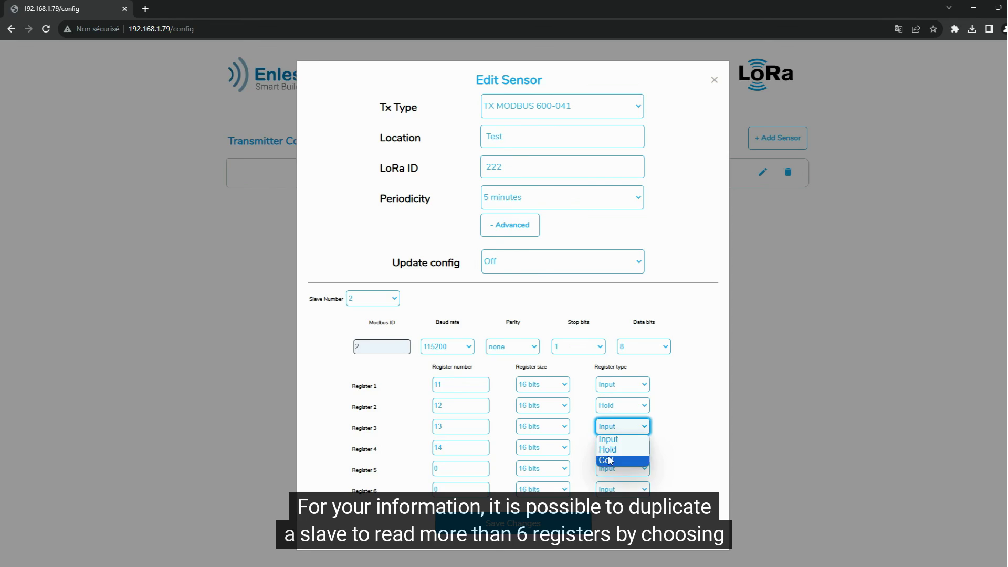
pyautogui.click(613, 460)
pyautogui.click(612, 449)
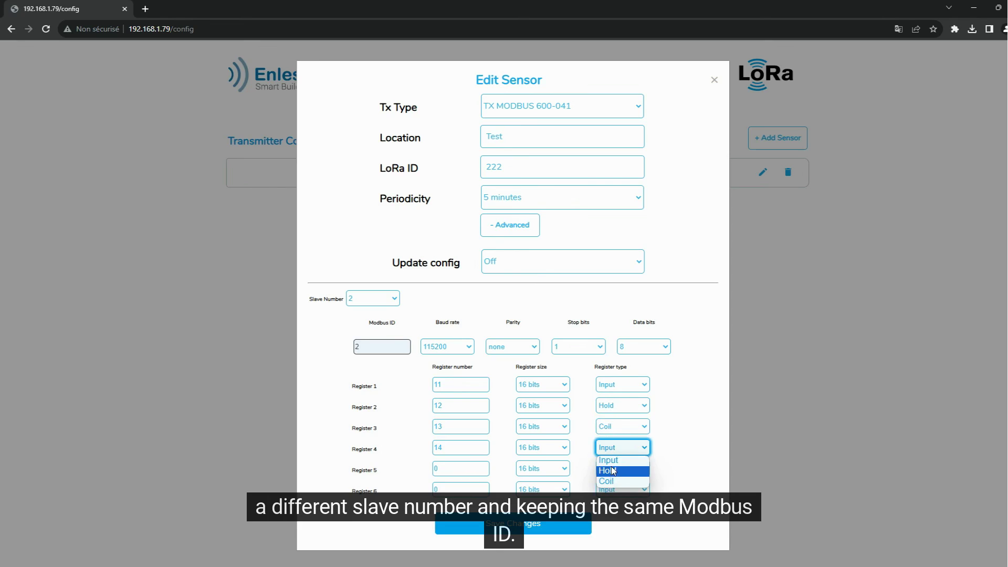
pyautogui.click(613, 468)
# - Set slave 2's Register 5 number to 15, keeping its type as Input
pyautogui.doubleClick(470, 472)
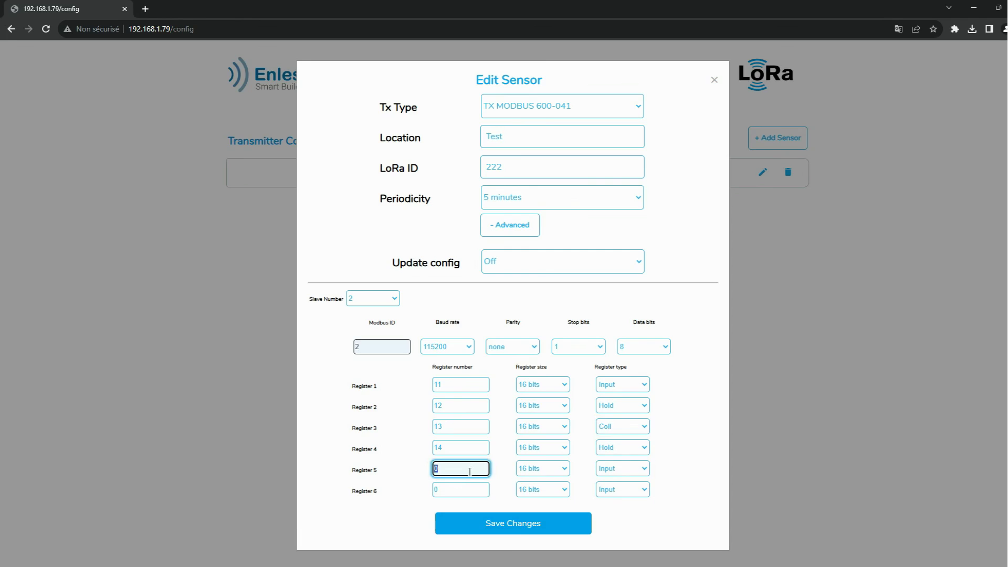
pyautogui.click(469, 471)
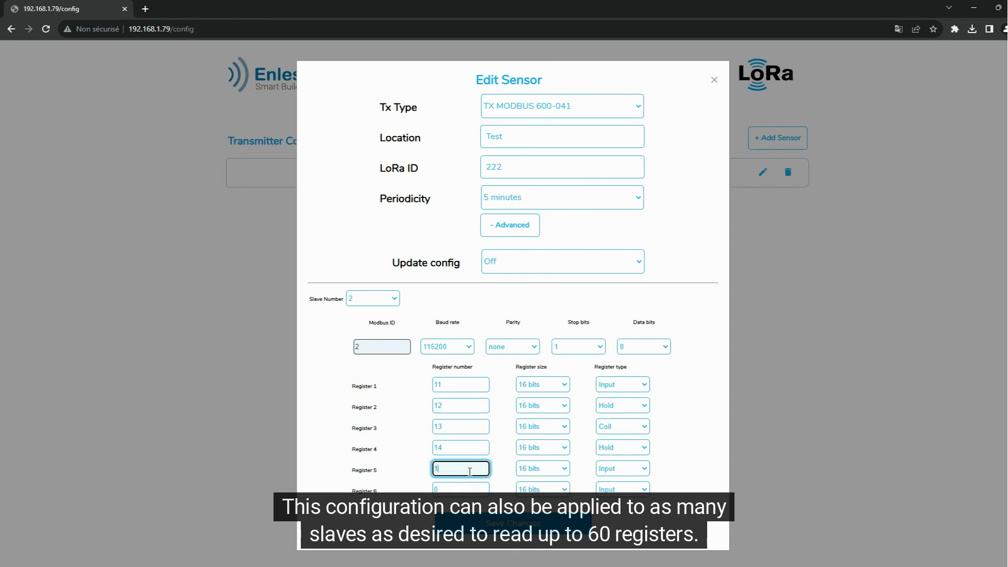
pyautogui.write('15')
pyautogui.click(605, 470)
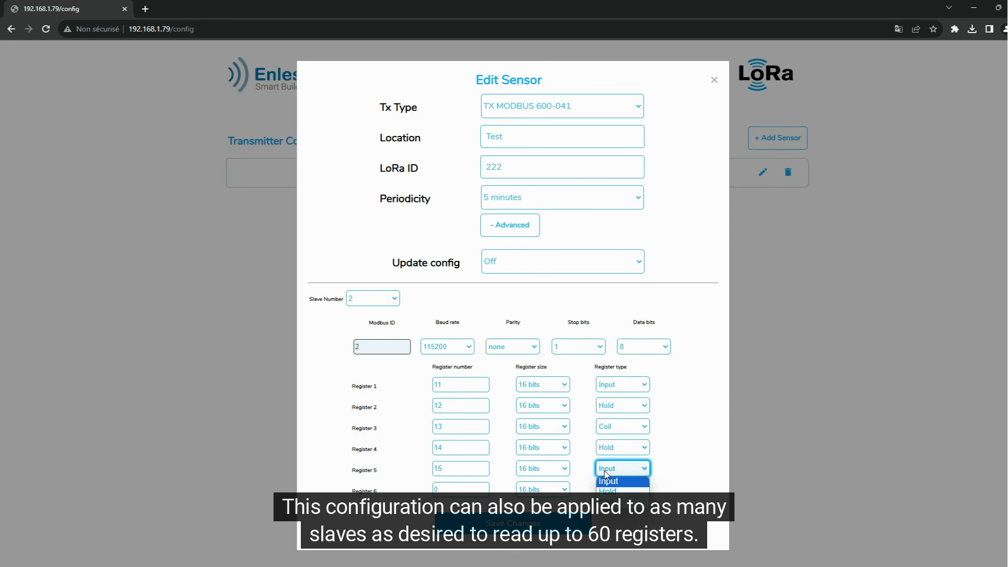
pyautogui.click(605, 470)
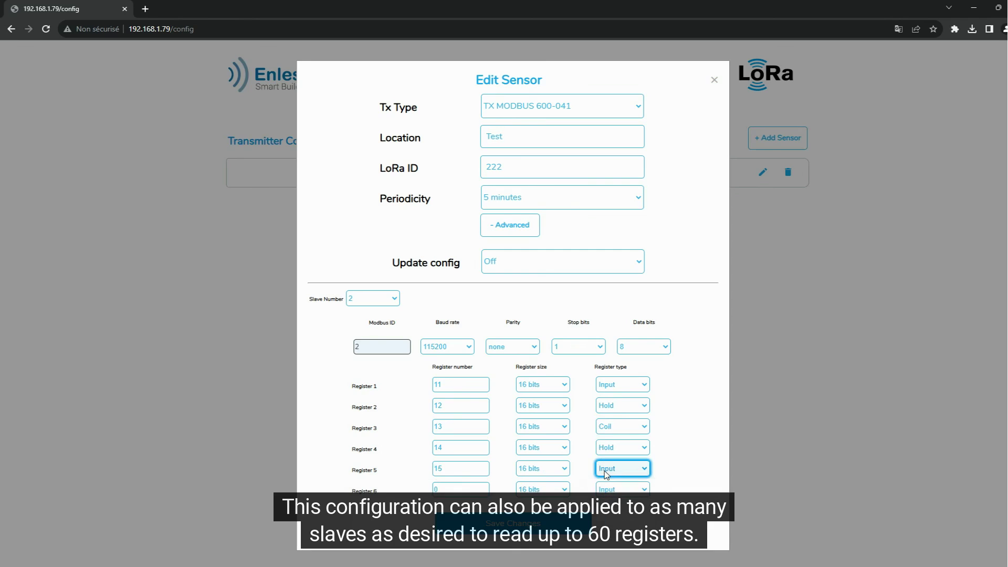
# - Define slave 2's Register 6 with number 16 and type Coil, and save the slave, finishing the sensor editing
pyautogui.doubleClick(451, 484)
pyautogui.write('16')
pyautogui.click(609, 494)
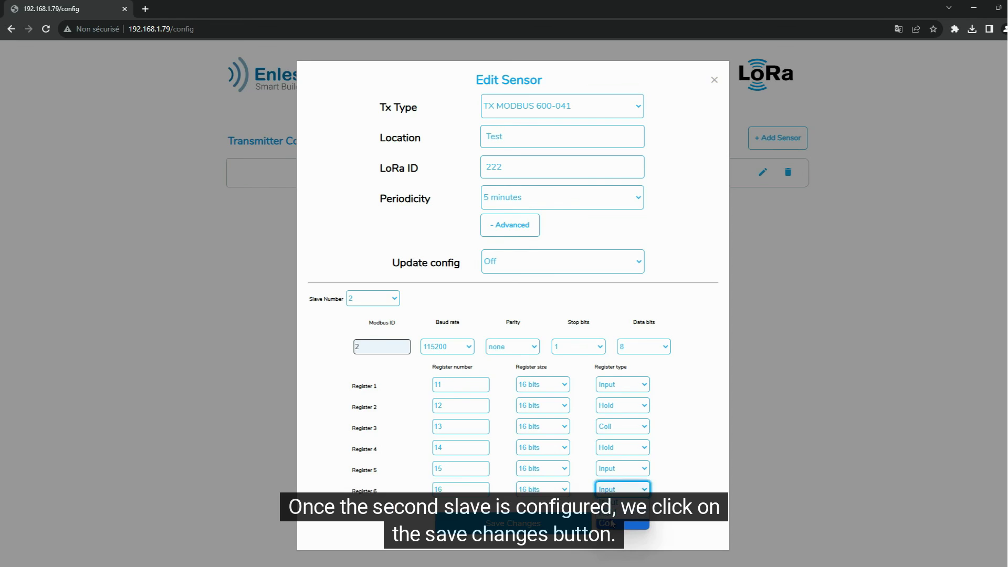
pyautogui.click(610, 523)
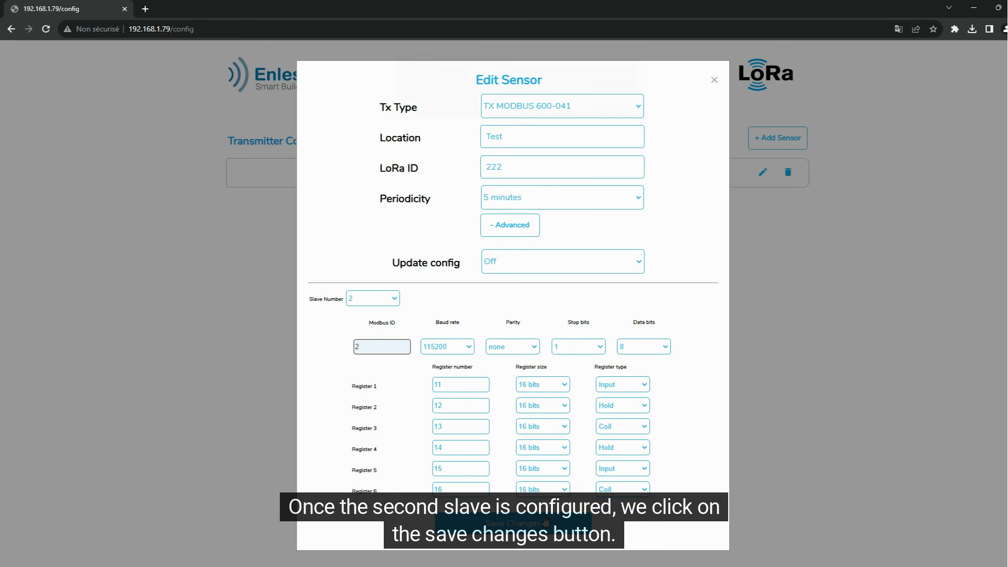
pyautogui.click(545, 520)
pyautogui.click(608, 111)
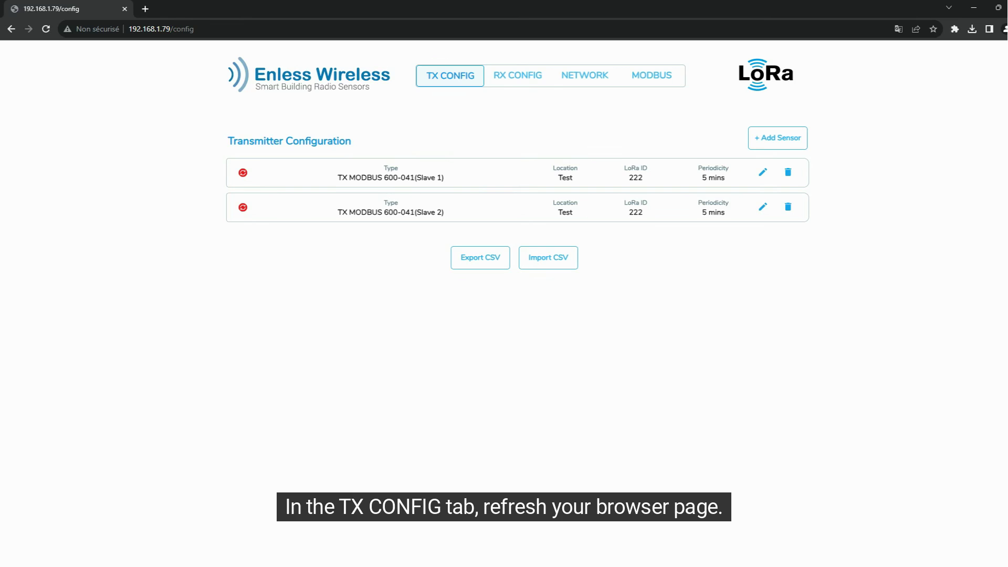
# - Refresh the transmitter configuration to check both slaves' status badges, and check their RSSI levels in the network view
pyautogui.press('F5')
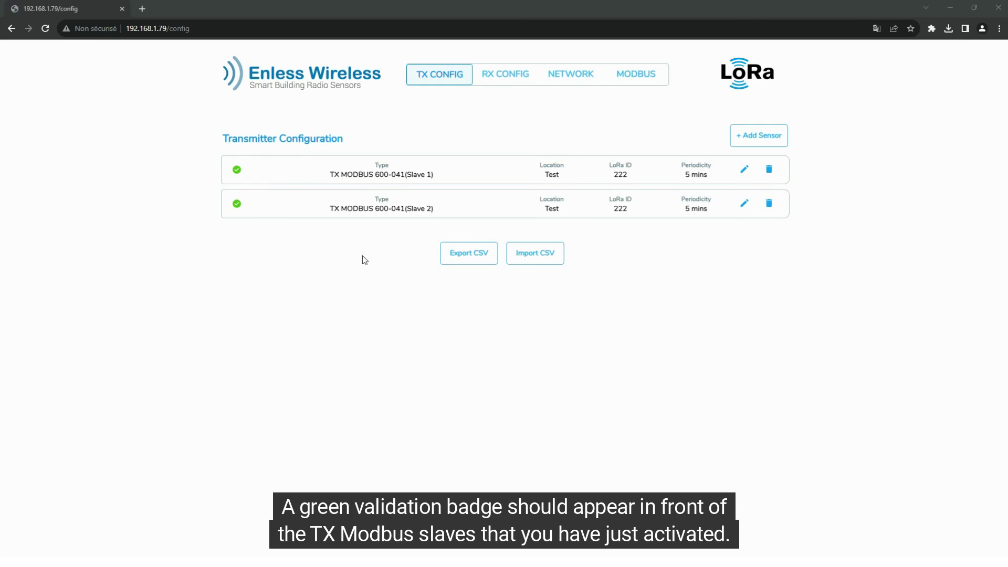
pyautogui.click(240, 172)
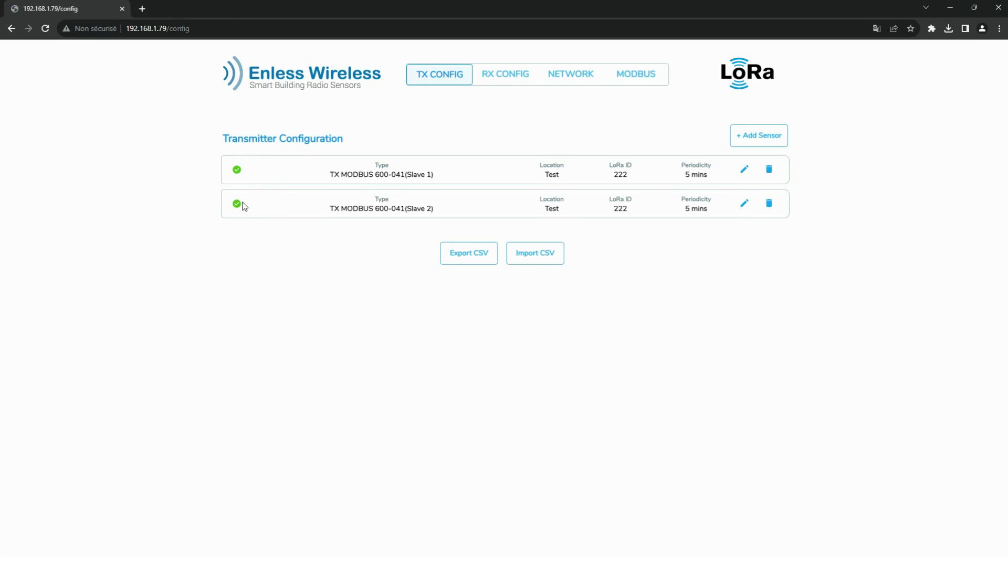
pyautogui.click(557, 80)
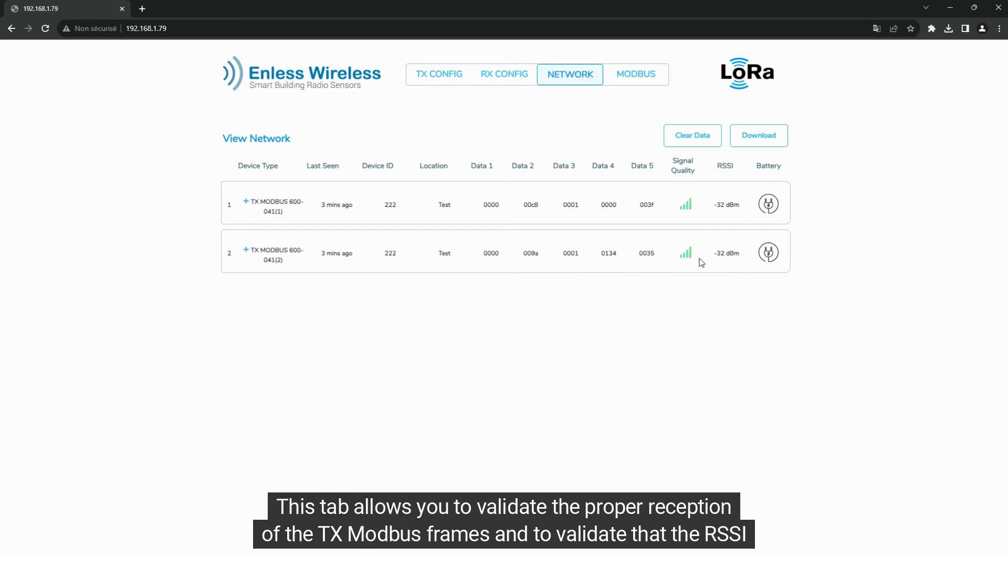
pyautogui.moveTo(714, 205); pyautogui.dragTo(739, 209)
pyautogui.moveTo(714, 253); pyautogui.dragTo(736, 252)
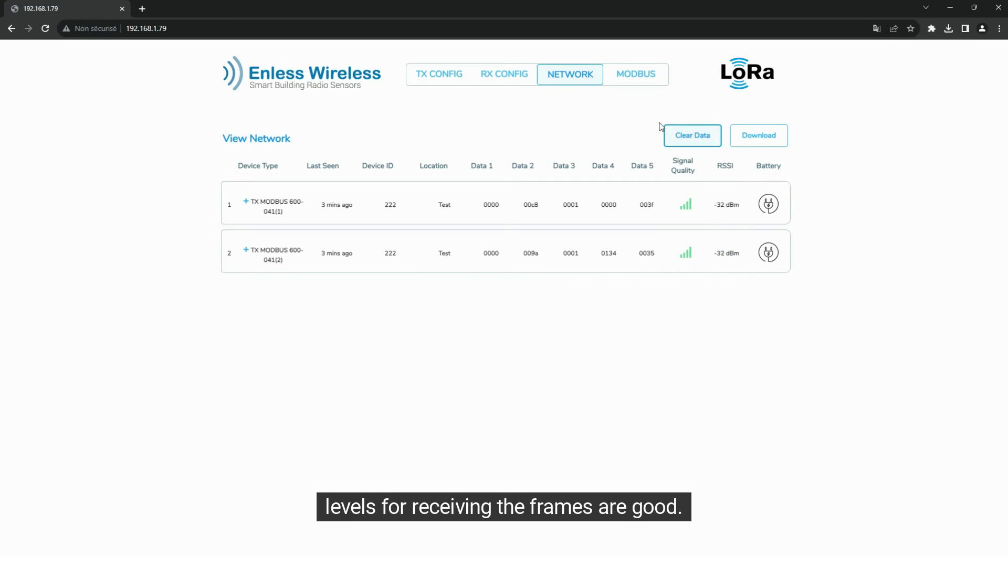
# - Examine slave 1's values in the Modbus view, especially register lines 12, 14 and 18, and display slave 2's registers
pyautogui.click(640, 79)
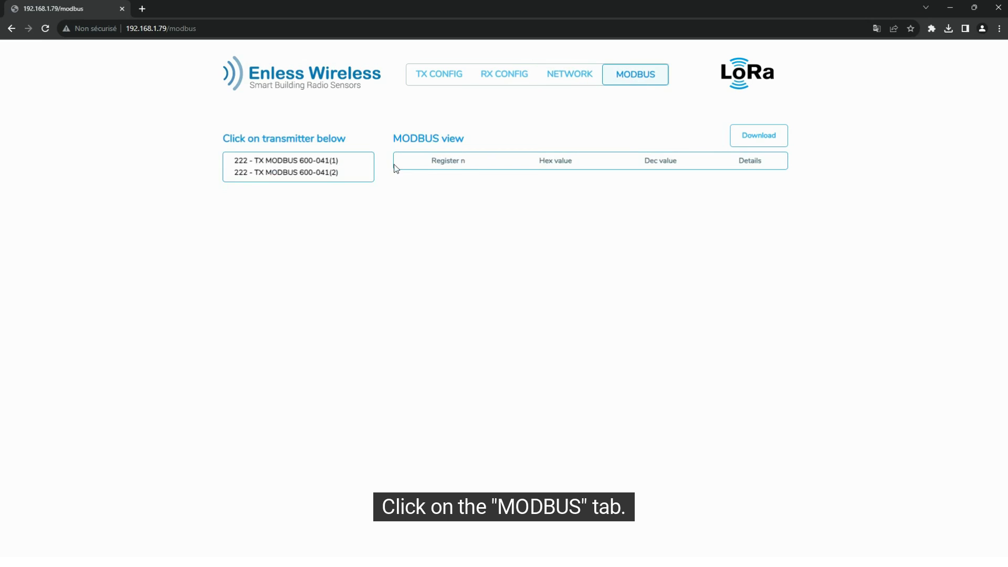
pyautogui.click(334, 163)
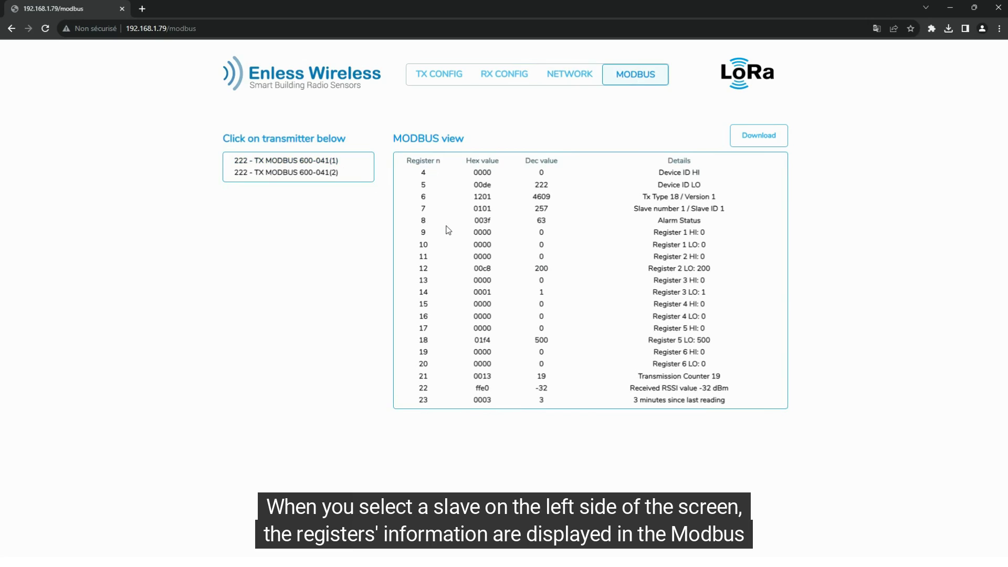
pyautogui.moveTo(423, 268); pyautogui.dragTo(562, 265)
pyautogui.click(562, 265)
pyautogui.moveTo(425, 294); pyautogui.dragTo(549, 291)
pyautogui.click(555, 290)
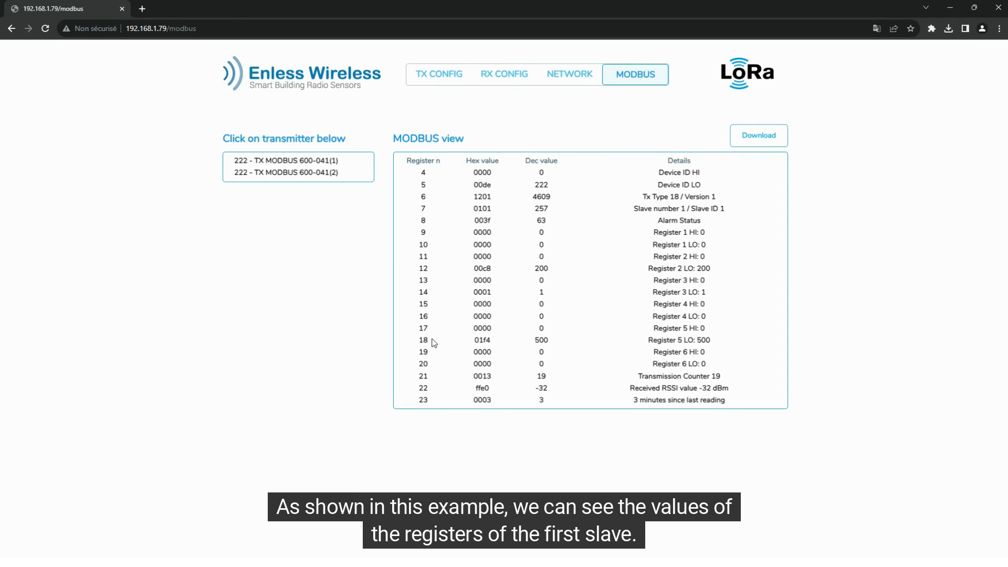
pyautogui.moveTo(434, 343); pyautogui.dragTo(550, 331)
pyautogui.click(556, 327)
pyautogui.click(308, 173)
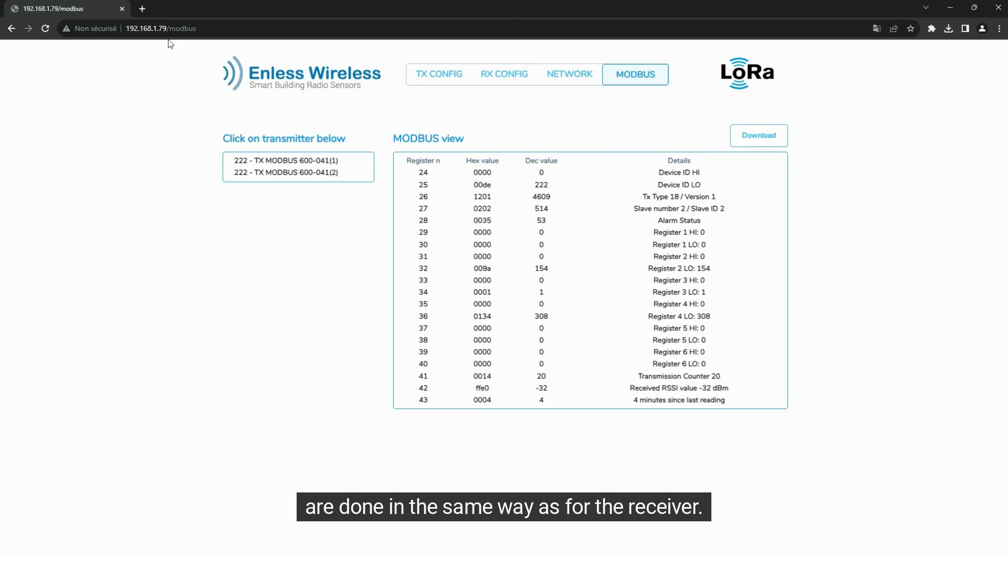
# - Open the TX MODBUS server at 192.168.1.78 in a new browser tab and display its slave setup
pyautogui.click(141, 8)
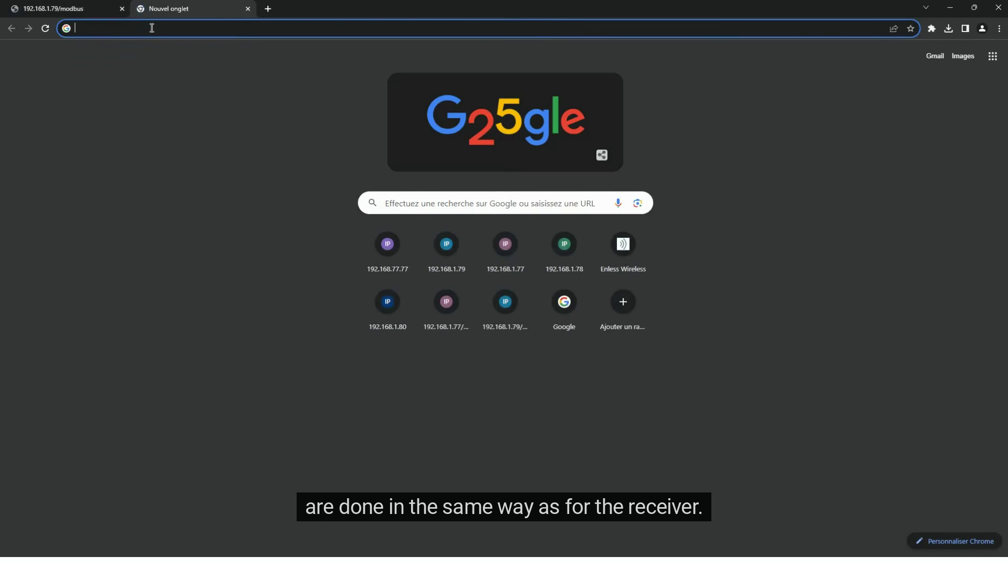
pyautogui.write('192.168.')
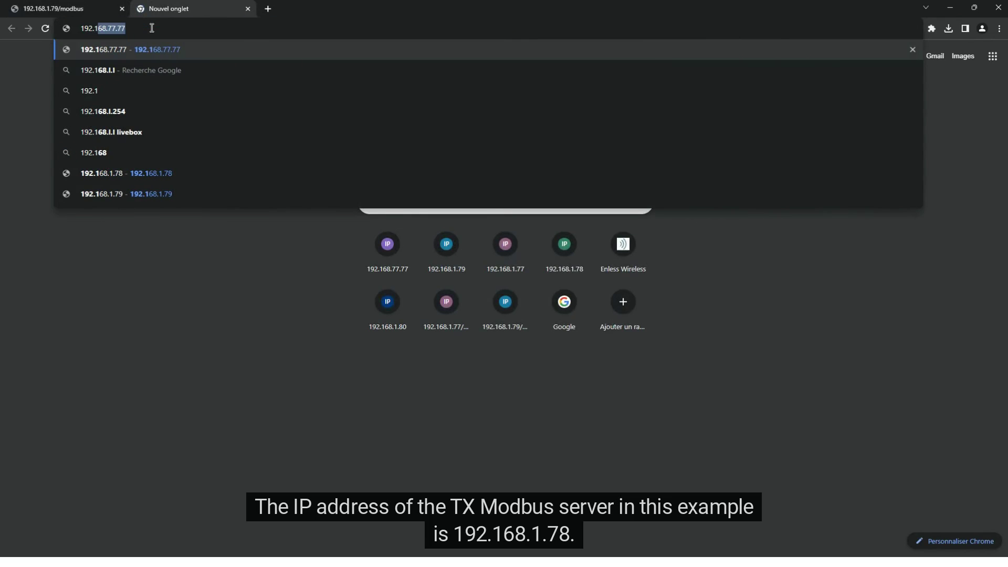
pyautogui.write('1.78')
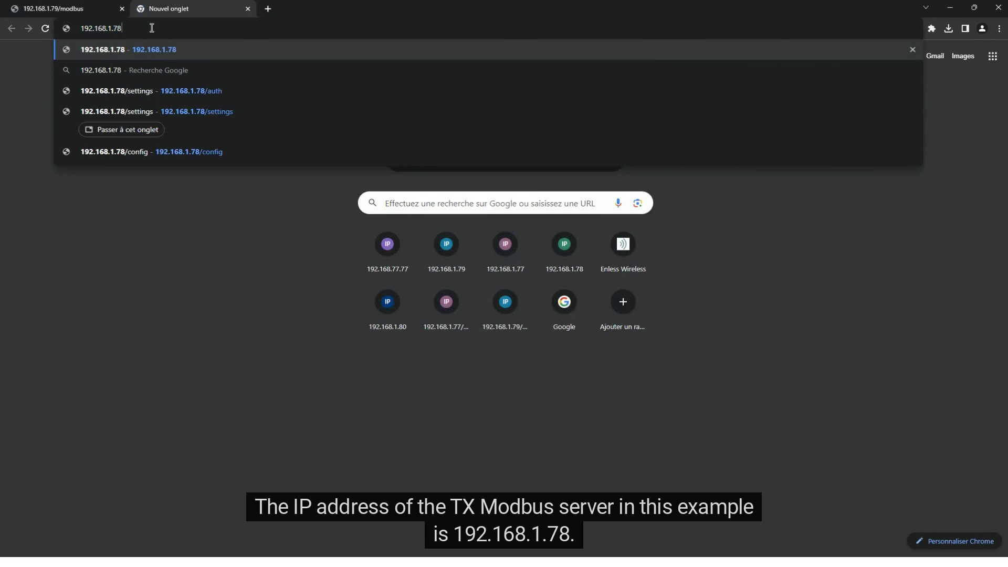
pyautogui.press('Return')
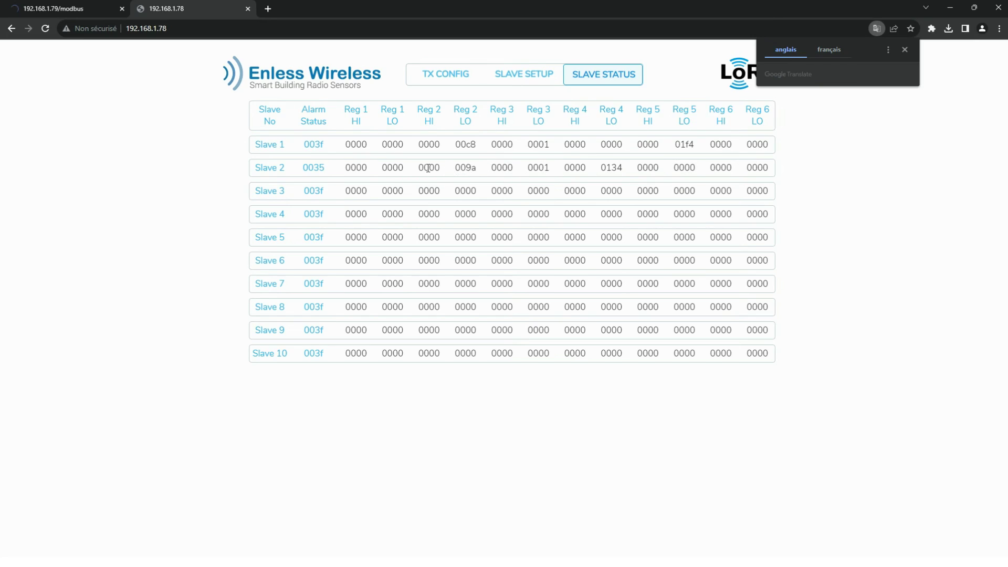
pyautogui.click(532, 74)
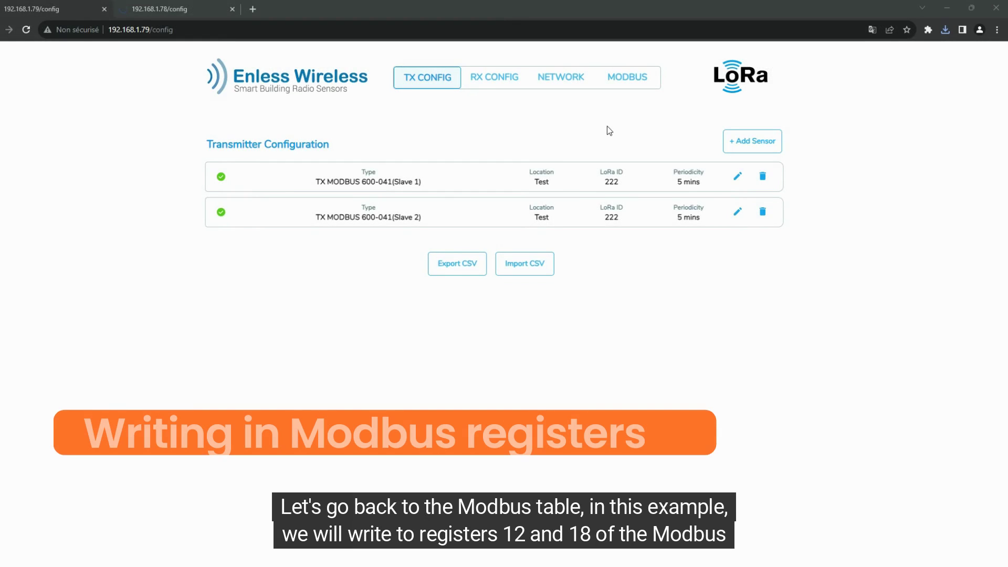
# - Display slave 1's registers in the receiver's Modbus view and examine lines 12 and 18
pyautogui.click(627, 79)
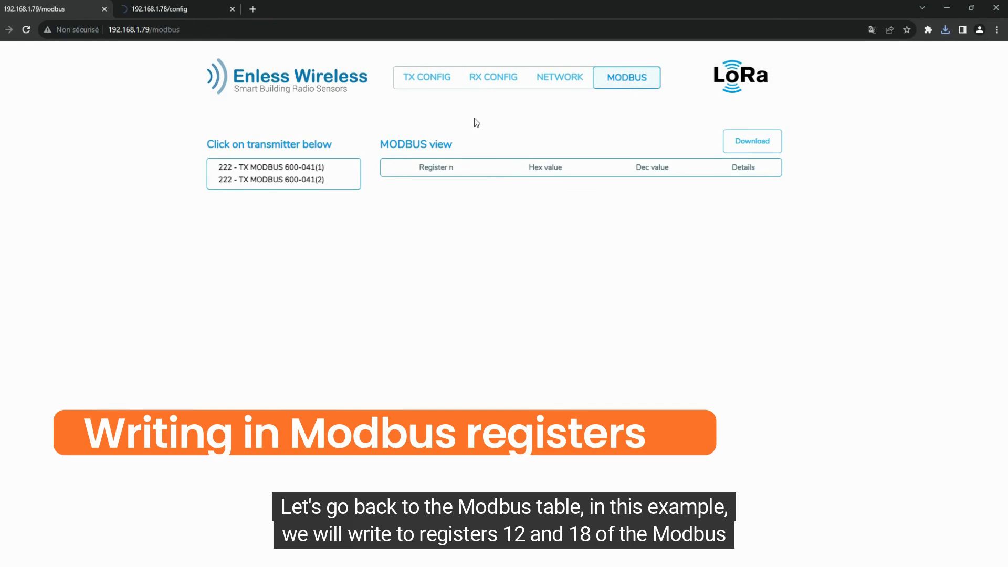
pyautogui.click(267, 168)
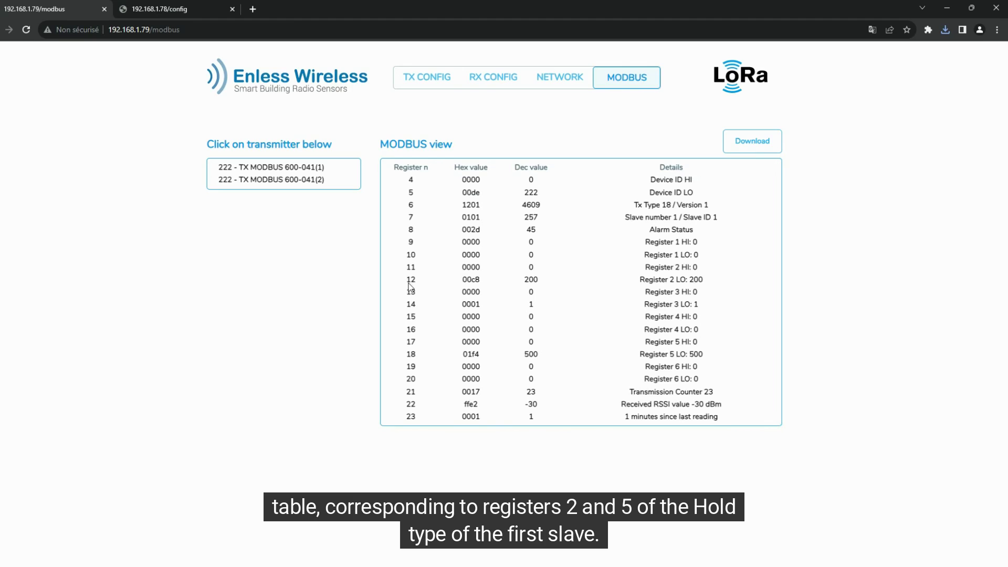
pyautogui.moveTo(411, 288); pyautogui.dragTo(542, 286)
pyautogui.click(408, 355)
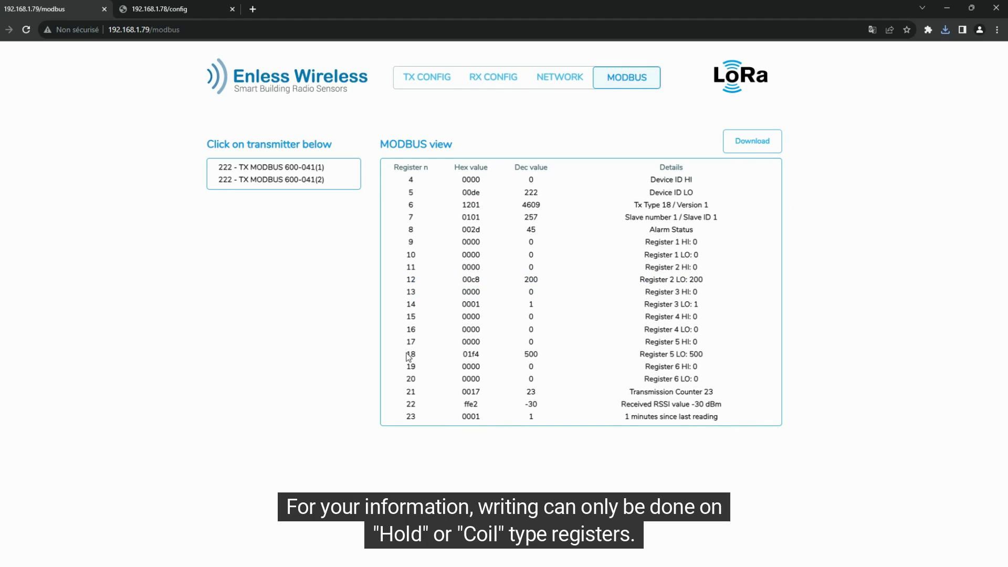
pyautogui.moveTo(408, 356); pyautogui.dragTo(565, 356)
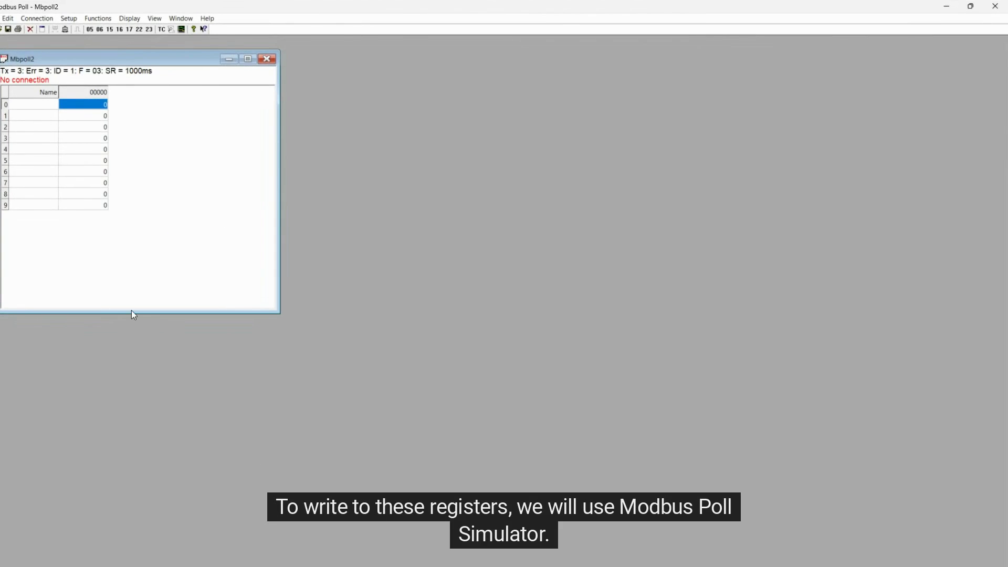
# - In Modbus Poll, connect to the receiver and define reading from address 1 with quantity 100 and rows set to Fit to Quantity
pyautogui.click(42, 20)
pyautogui.click(45, 30)
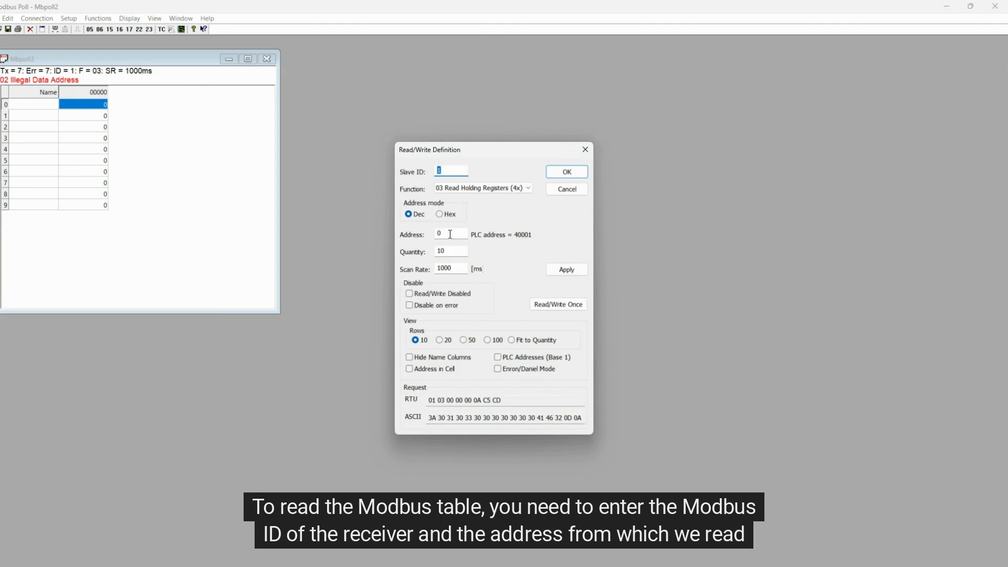
pyautogui.doubleClick(450, 234)
pyautogui.write('1')
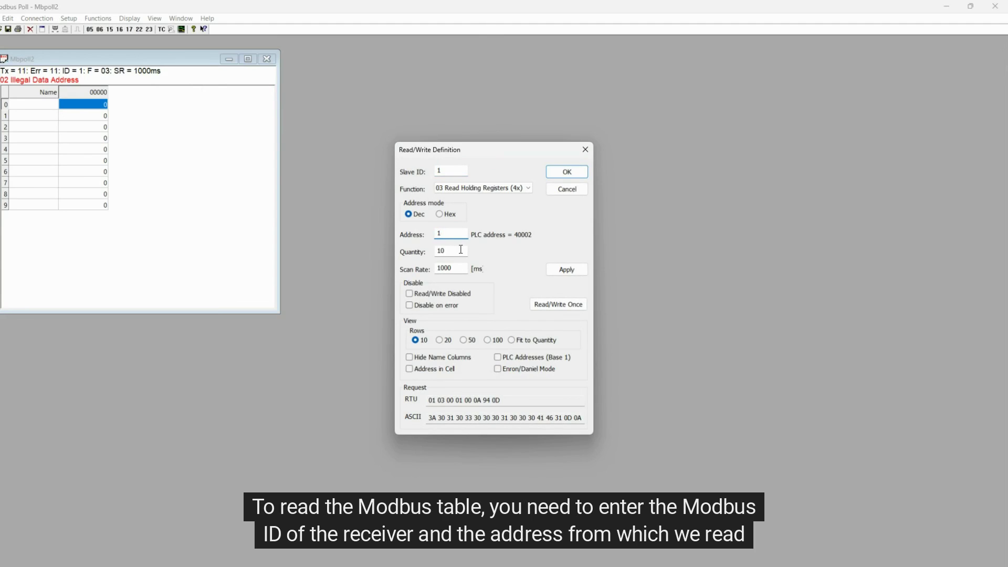
pyautogui.click(461, 249)
pyautogui.write('0')
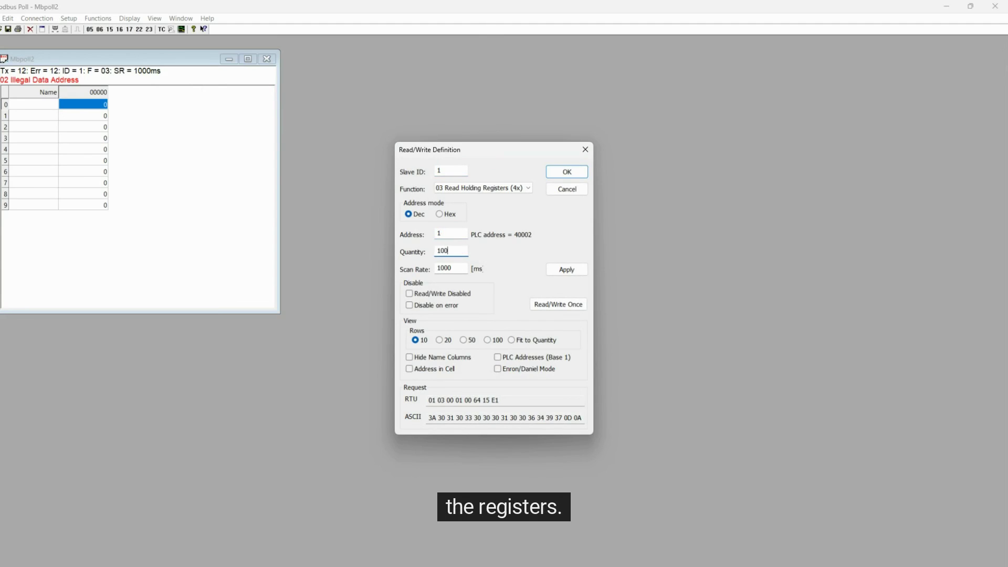
pyautogui.click(511, 340)
pyautogui.click(557, 178)
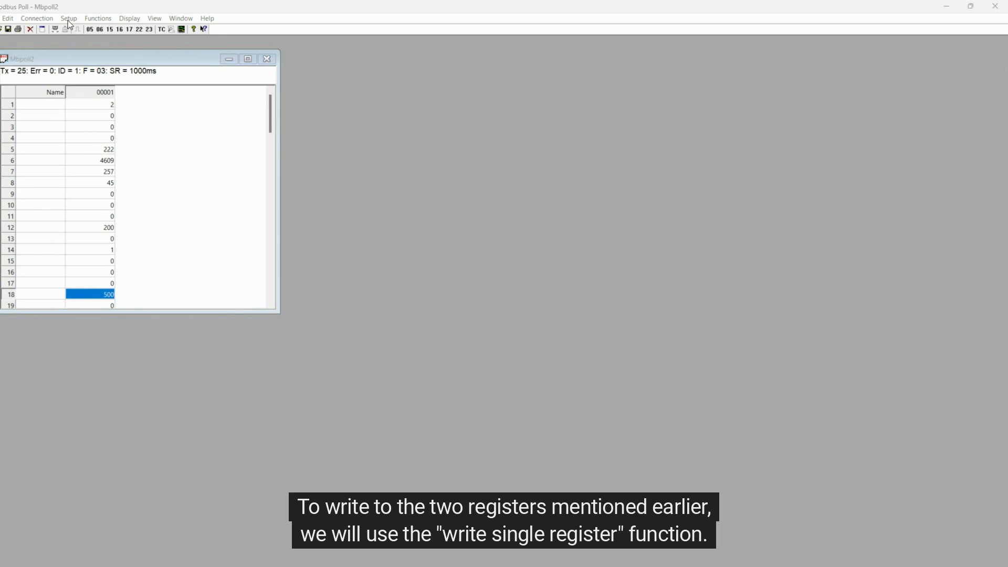
# - Write the value 100 to register address 12 of slave ID 1 with the Write Single Register function
pyautogui.click(94, 20)
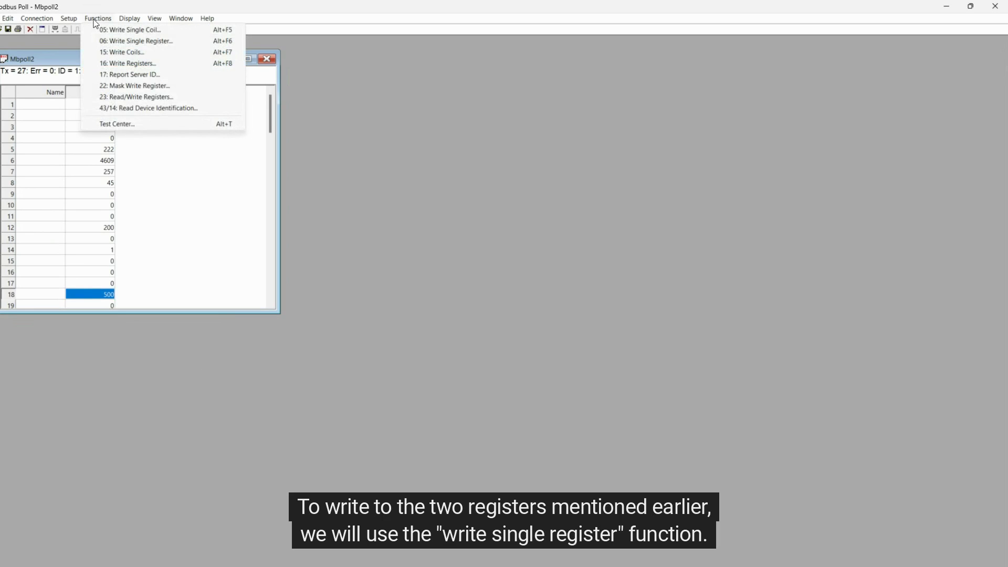
pyautogui.click(112, 40)
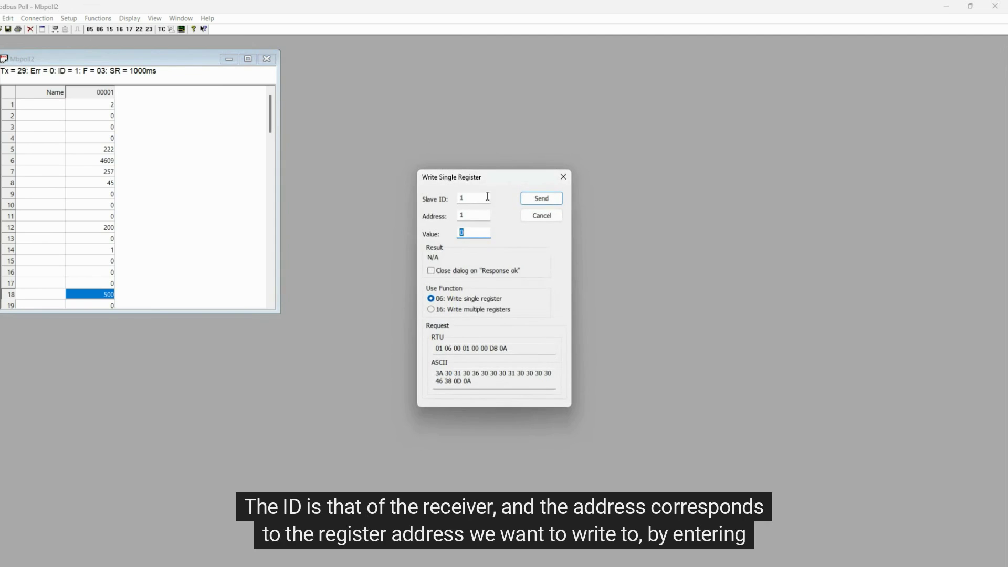
pyautogui.click(476, 211)
pyautogui.write('2')
pyautogui.click(470, 233)
pyautogui.write('100')
pyautogui.click(527, 200)
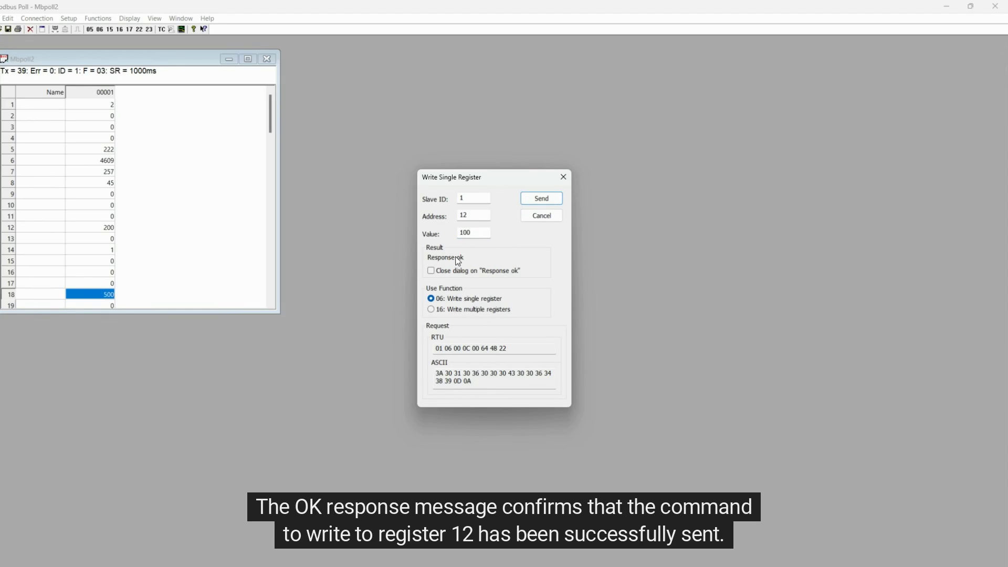
# - Write the value 250 to register address 18 of slave ID 1 and close the Write Single Register dialog
pyautogui.click(474, 216)
pyautogui.press('BackSpace')
pyautogui.write('8')
pyautogui.doubleClick(471, 235)
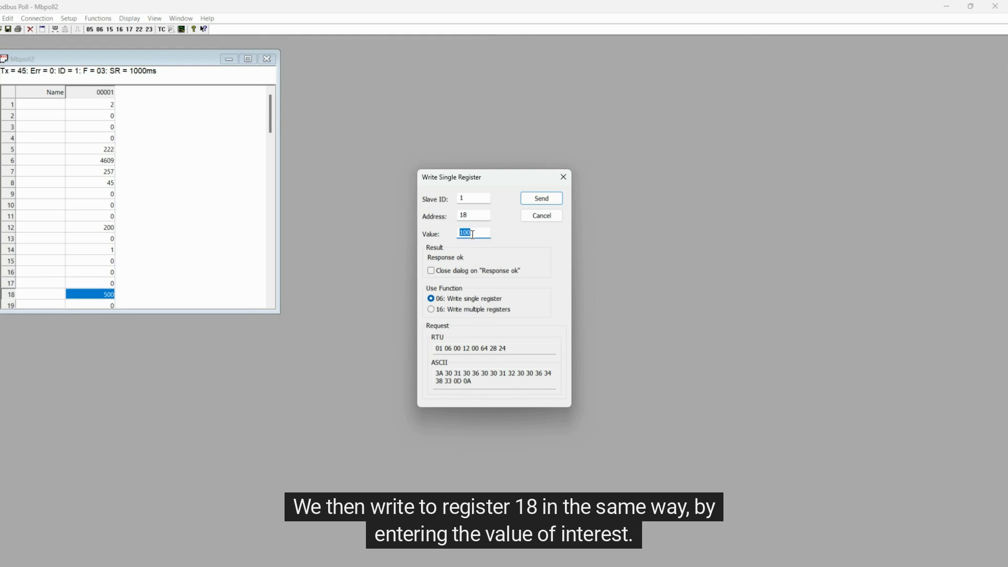
pyautogui.write('250')
pyautogui.click(538, 203)
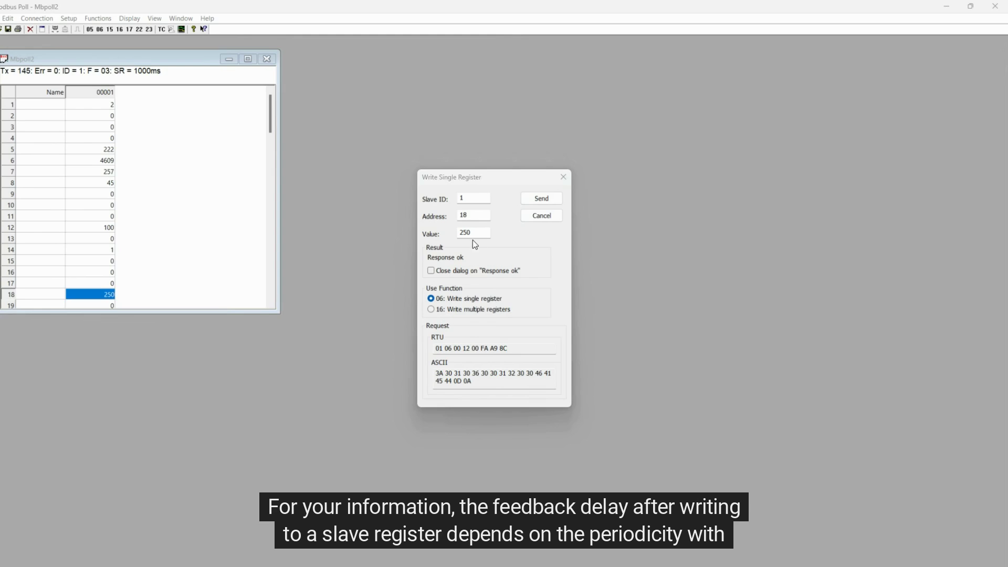
pyautogui.click(563, 176)
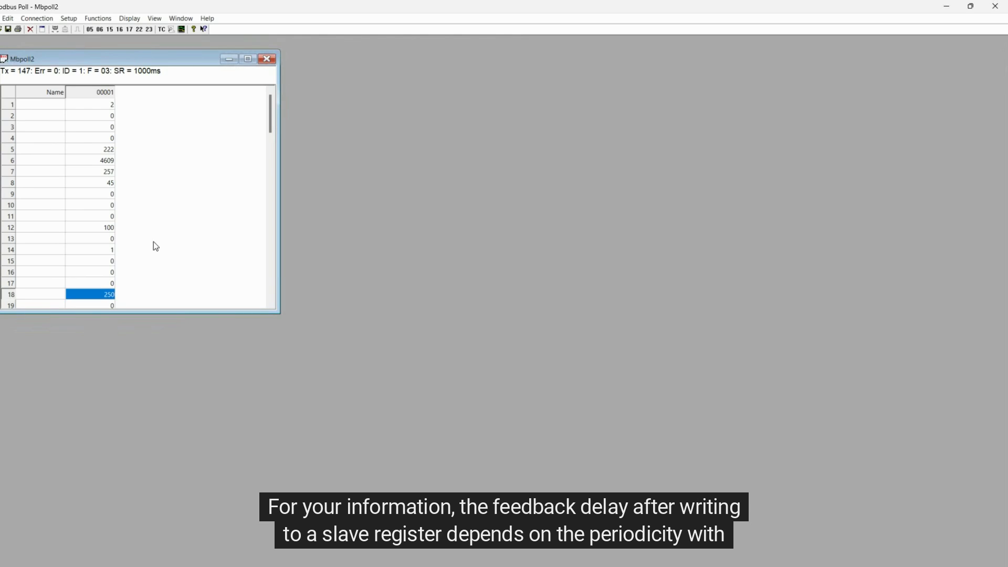
# - Return to the browser, reload slave 1's registers in the receiver's Modbus view, and check lines 12 and 18
pyautogui.click(112, 227)
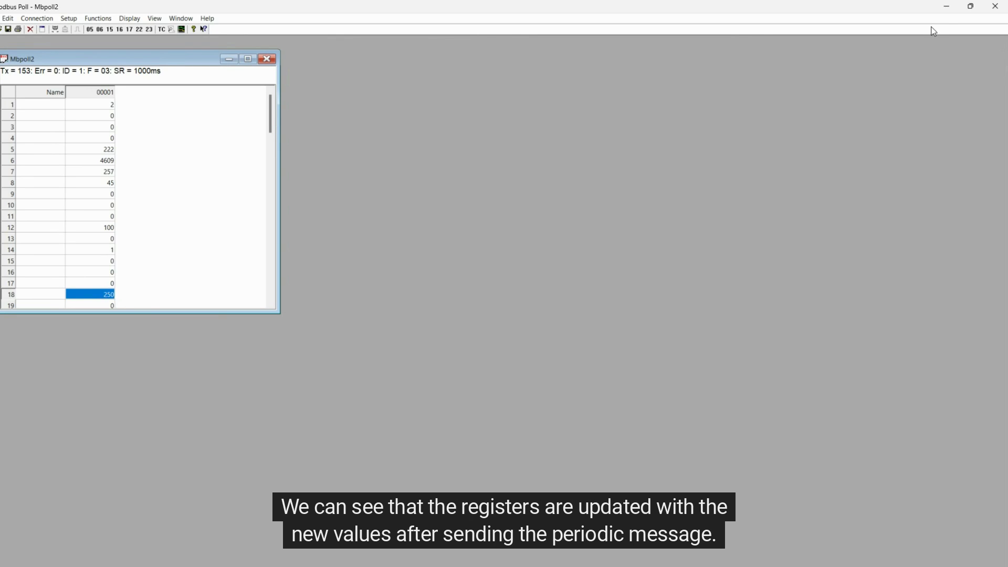
pyautogui.click(946, 6)
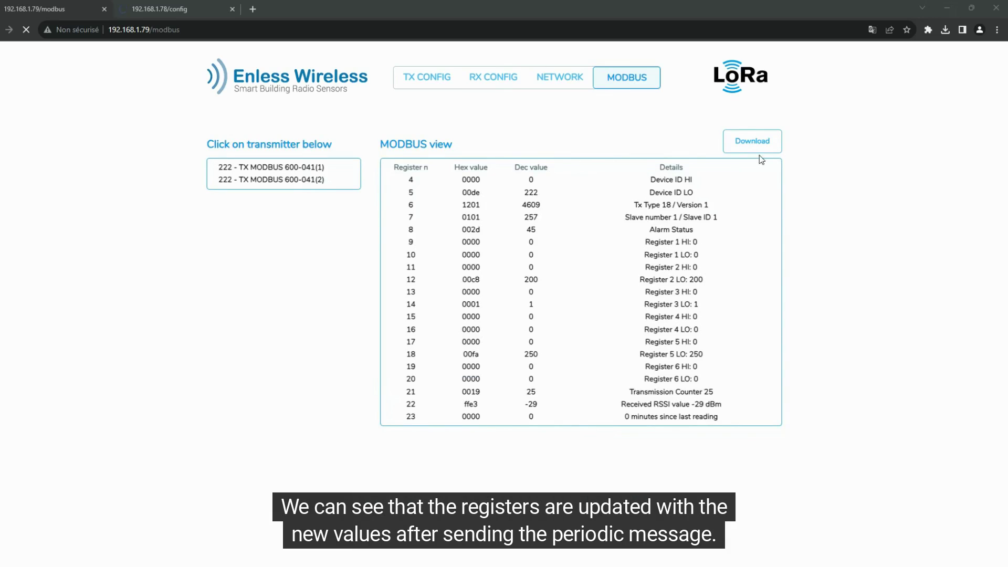
pyautogui.click(319, 168)
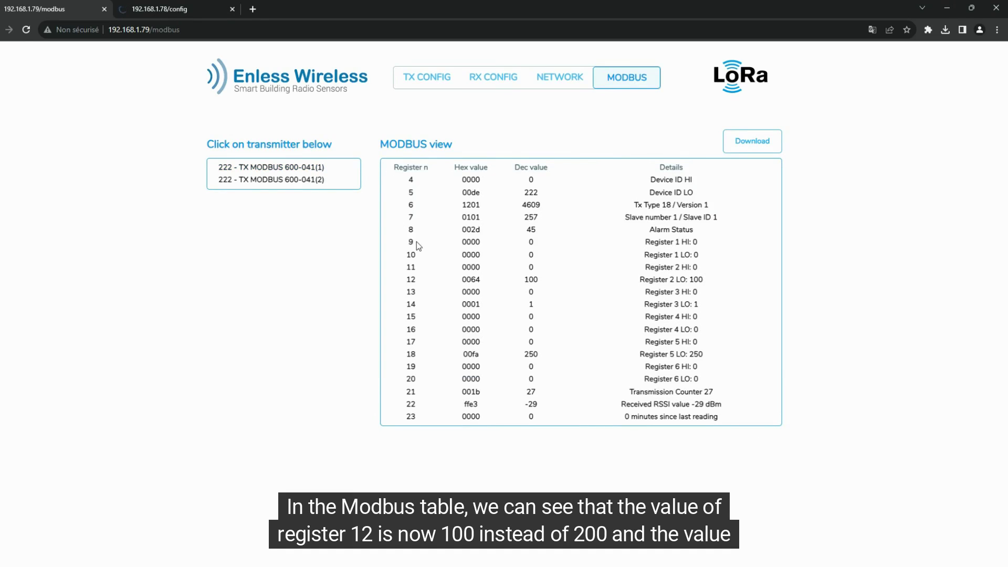
pyautogui.moveTo(405, 286); pyautogui.dragTo(563, 289)
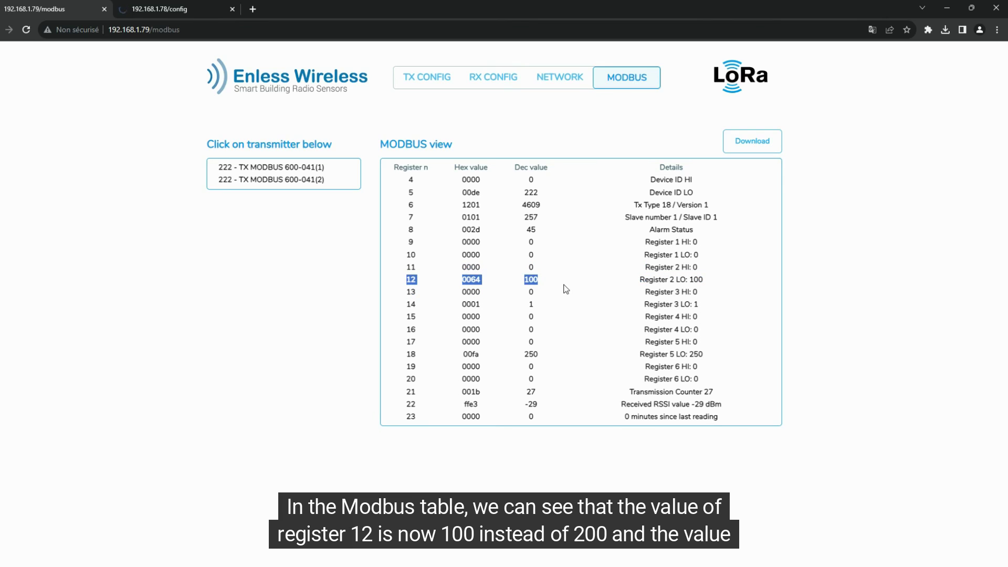
pyautogui.click(566, 289)
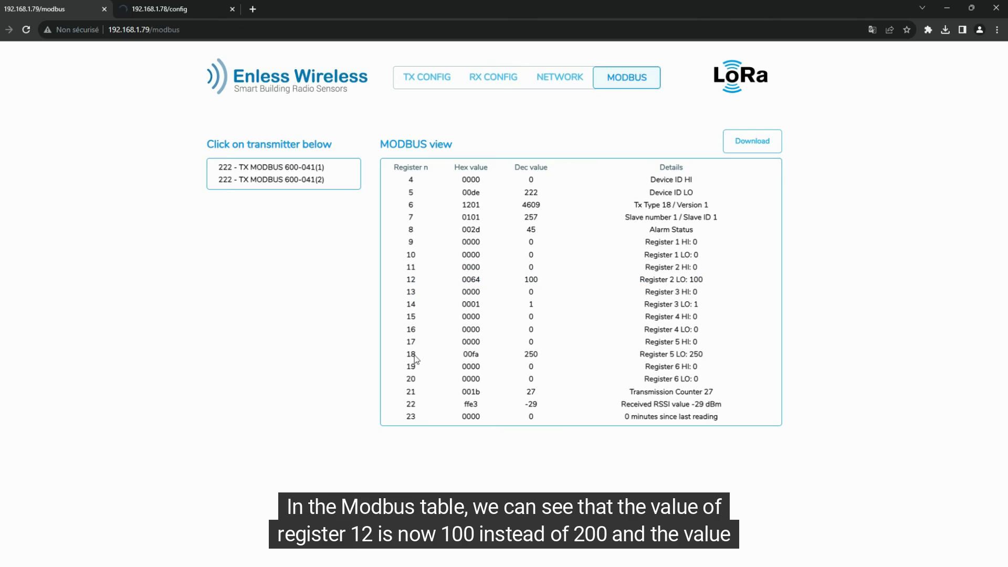
pyautogui.moveTo(406, 355); pyautogui.dragTo(537, 353)
pyautogui.click(577, 322)
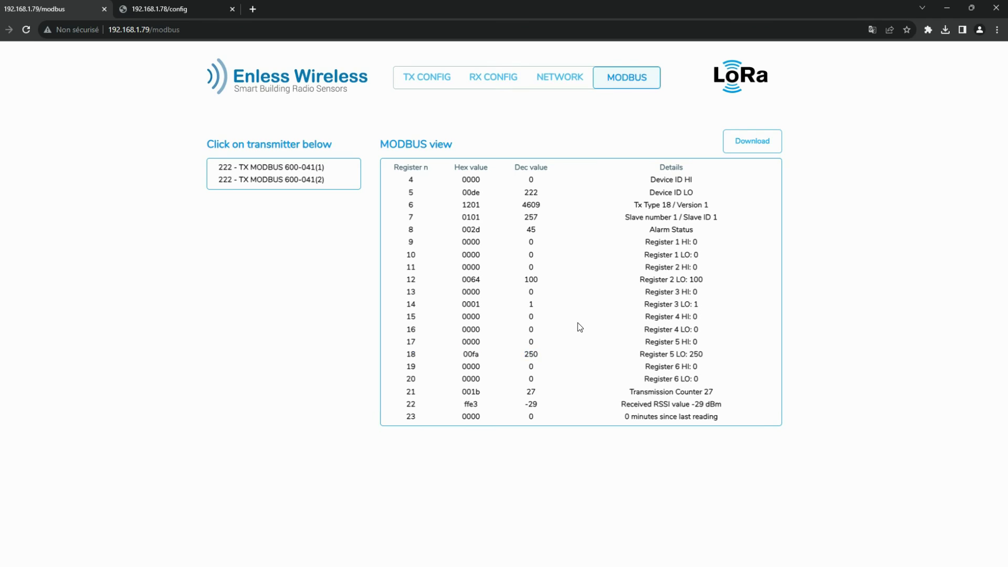
# - Check slave 1's Reg 2 LO and Reg 5 LO values in the slave status of the TX MODBUS server
pyautogui.click(191, 9)
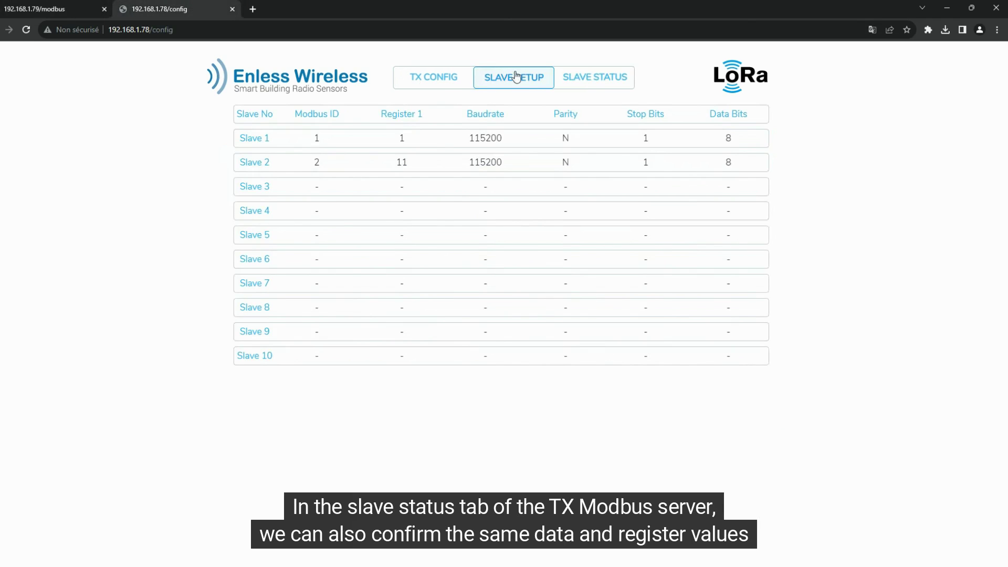
pyautogui.click(574, 84)
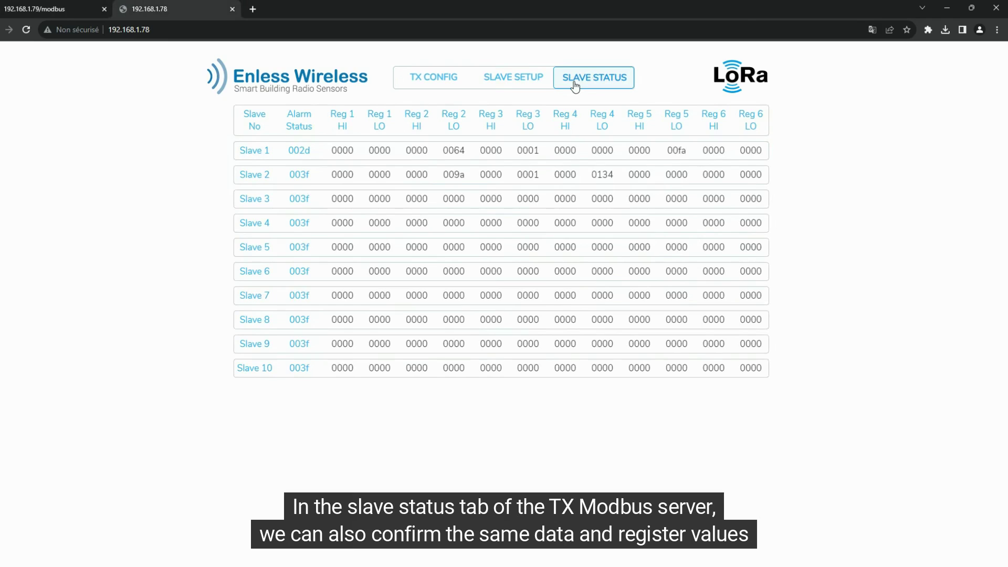
pyautogui.moveTo(336, 151); pyautogui.dragTo(474, 153)
pyautogui.click(474, 153)
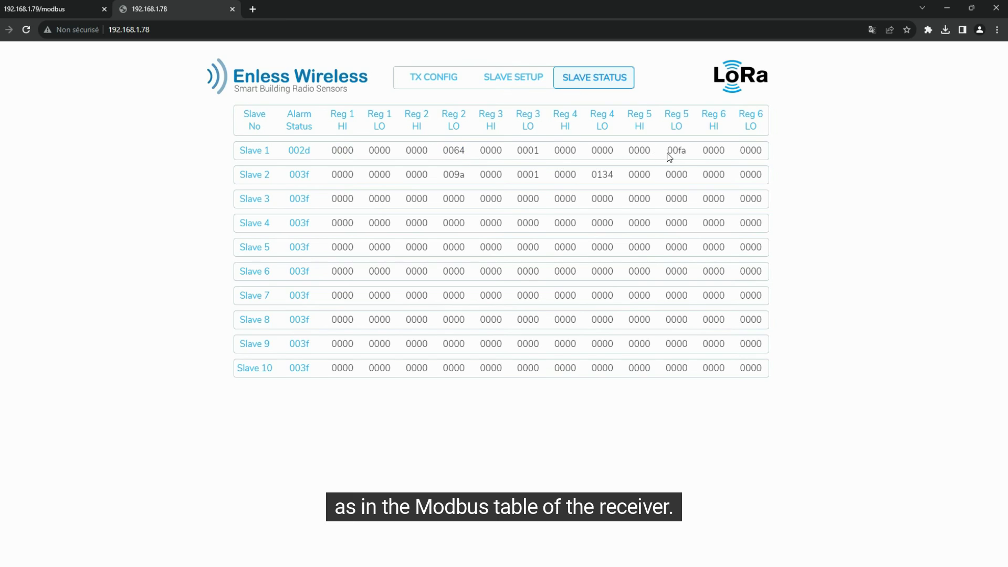
pyautogui.moveTo(666, 153); pyautogui.dragTo(691, 160)
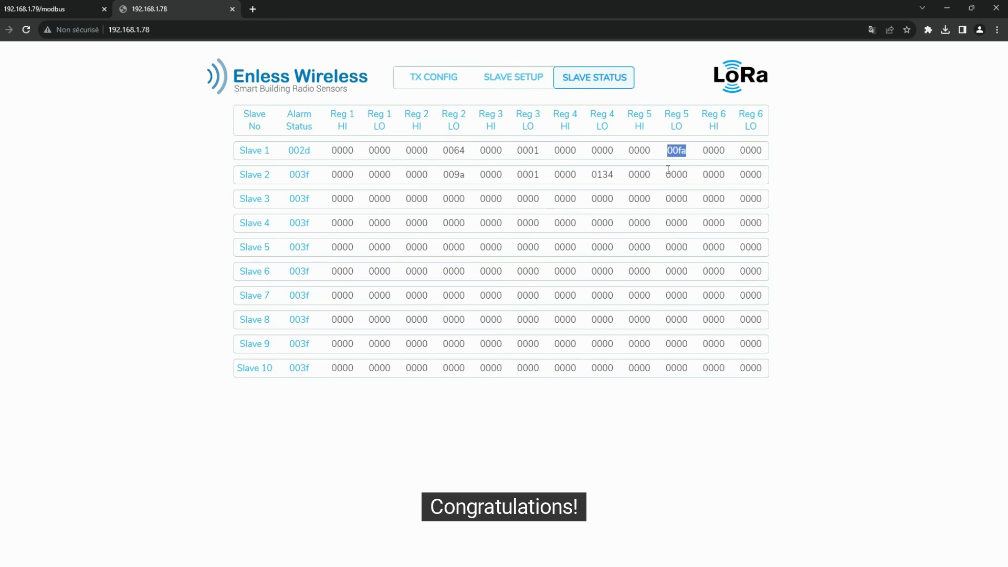